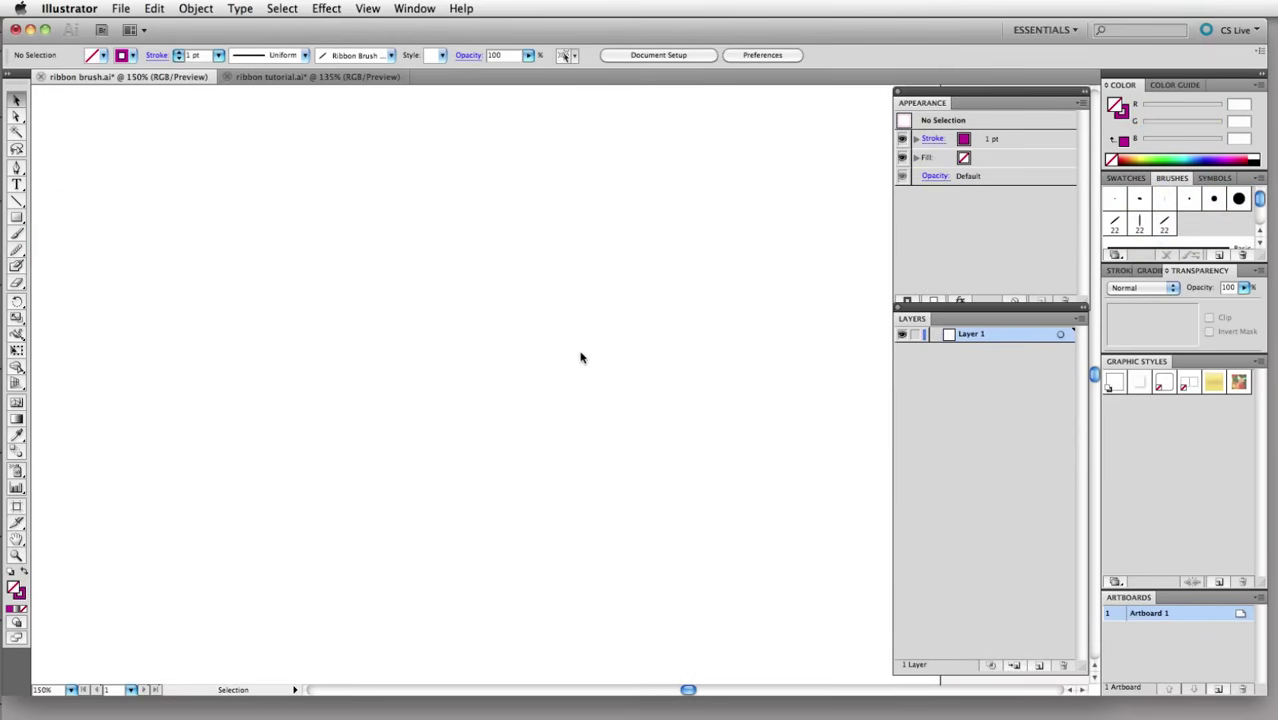
Switch to the Paintbrush tool with the B shortcut
key(b)
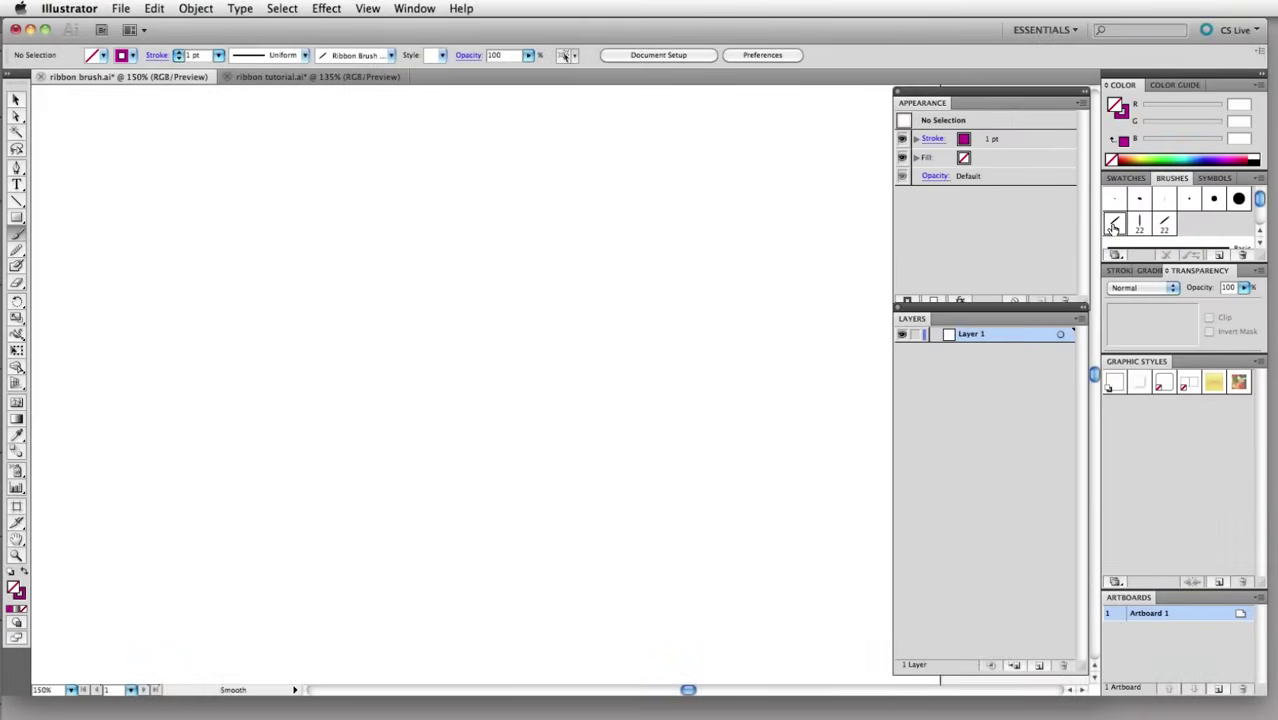
Paint wavy test strokes with Ribbon Brush Horiz., deleting each one
click(1113, 226)
mouse_move(189, 355)
mouse_down()
mouse_move(333, 276)
mouse_move(589, 274)
mouse_move(765, 404)
mouse_move(790, 526)
mouse_up()
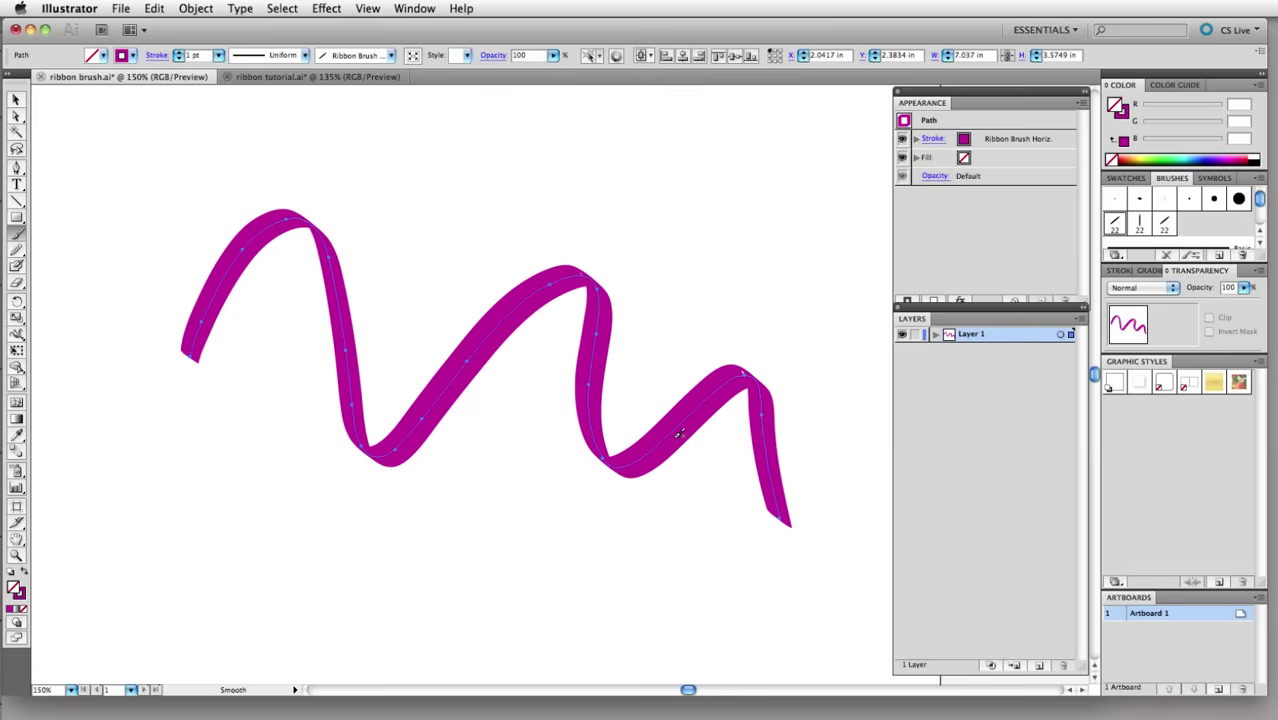
key(Delete)
mouse_move(168, 392)
mouse_down()
mouse_move(280, 221)
mouse_move(498, 479)
mouse_move(762, 518)
mouse_up()
drag(799, 442, 830, 415)
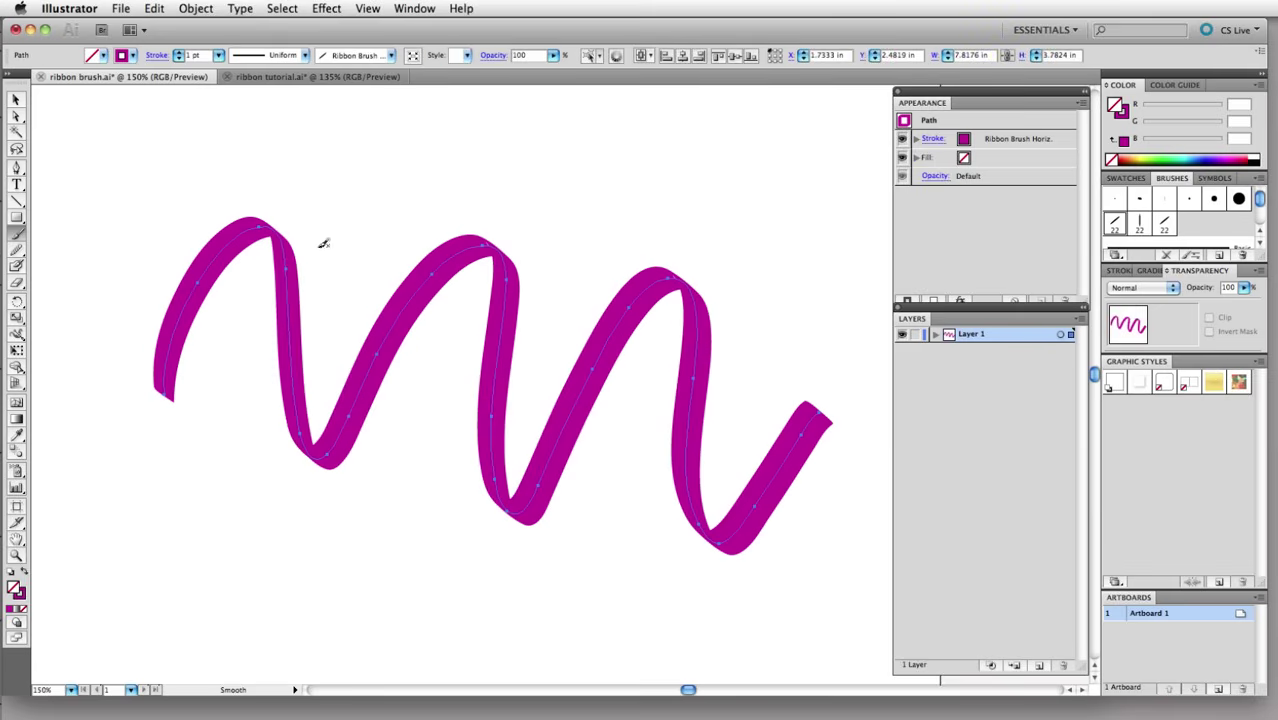
key(Delete)
mouse_move(178, 385)
mouse_down()
mouse_move(360, 198)
mouse_move(497, 275)
mouse_move(619, 485)
mouse_move(767, 587)
mouse_up()
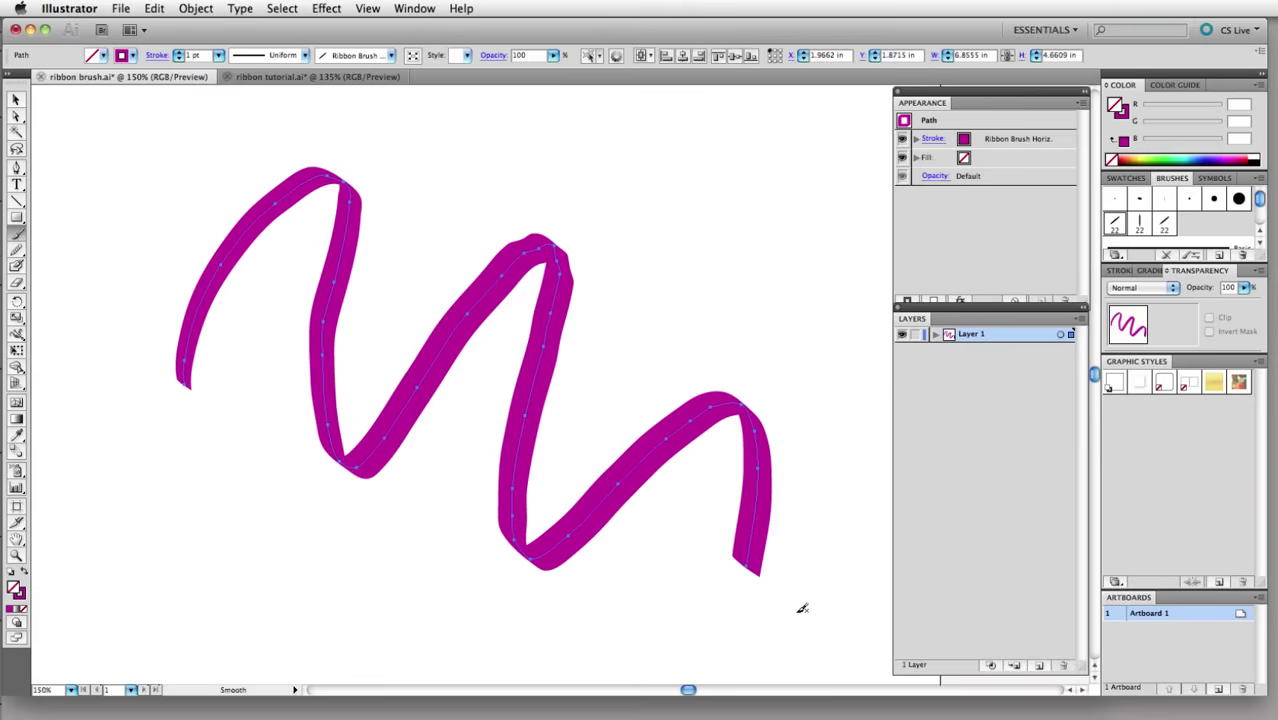
key(Delete)
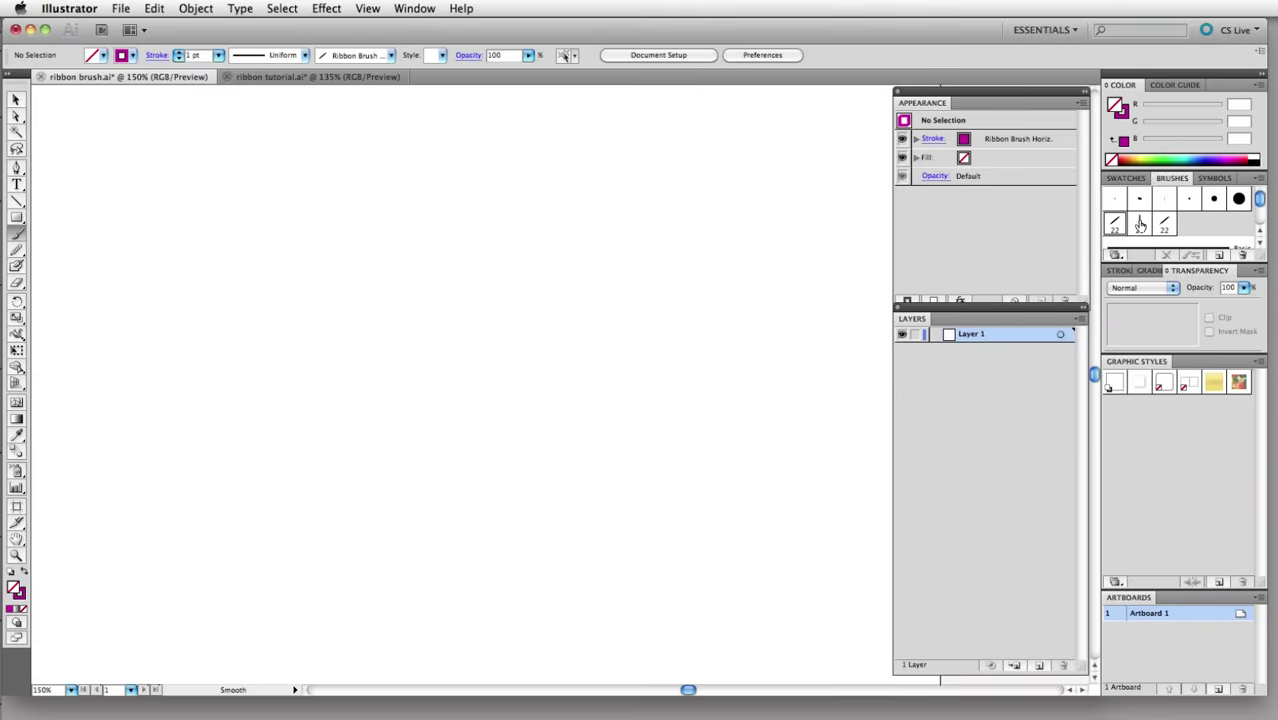
Paint three vertical test strokes with Ribbon Brush Vert., deleting each one
click(1140, 225)
mouse_move(499, 158)
mouse_down()
mouse_move(559, 314)
mouse_move(522, 545)
mouse_move(530, 615)
mouse_up()
key(Delete)
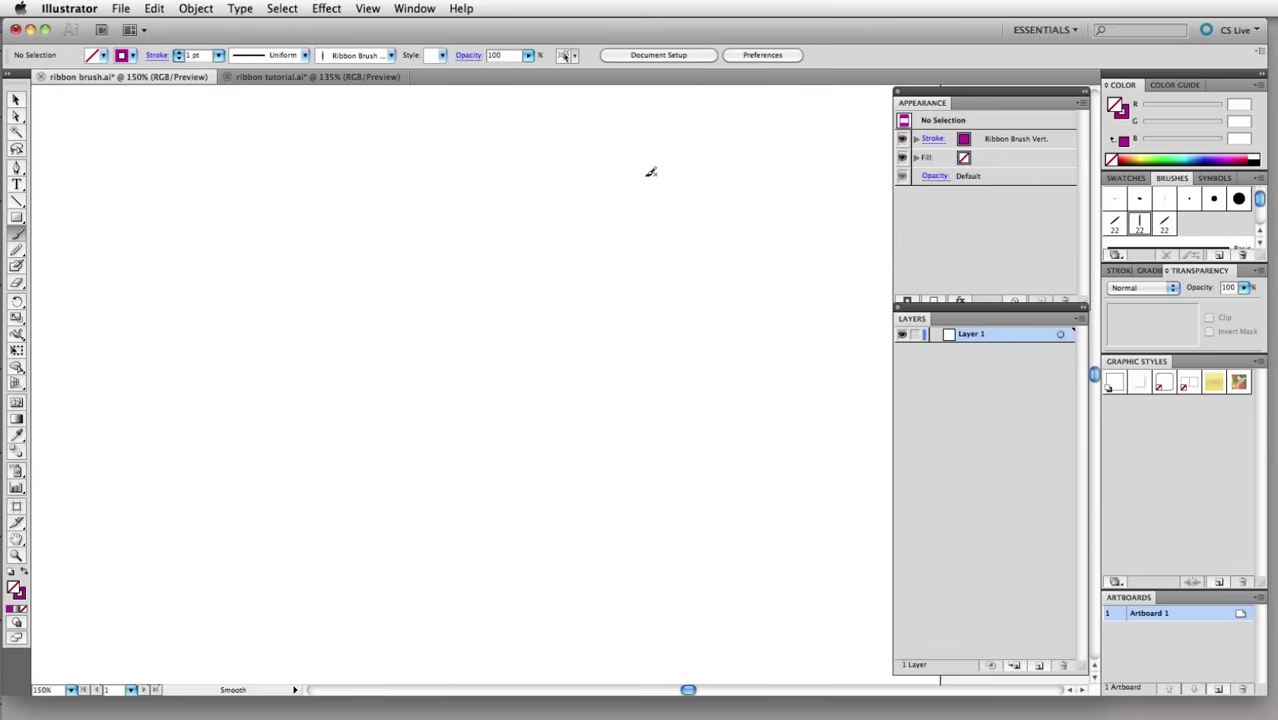
mouse_move(651, 172)
mouse_down()
mouse_move(645, 416)
mouse_move(591, 542)
mouse_move(582, 604)
mouse_up()
key(Delete)
mouse_move(388, 158)
mouse_down()
mouse_move(338, 249)
mouse_move(373, 332)
mouse_move(337, 409)
mouse_move(412, 470)
mouse_move(354, 566)
mouse_move(396, 607)
mouse_up()
key(Delete)
Open Ribbon Brush Horiz.'s Calligraphic Brush Options and move the dialog aside
double_click(1114, 222)
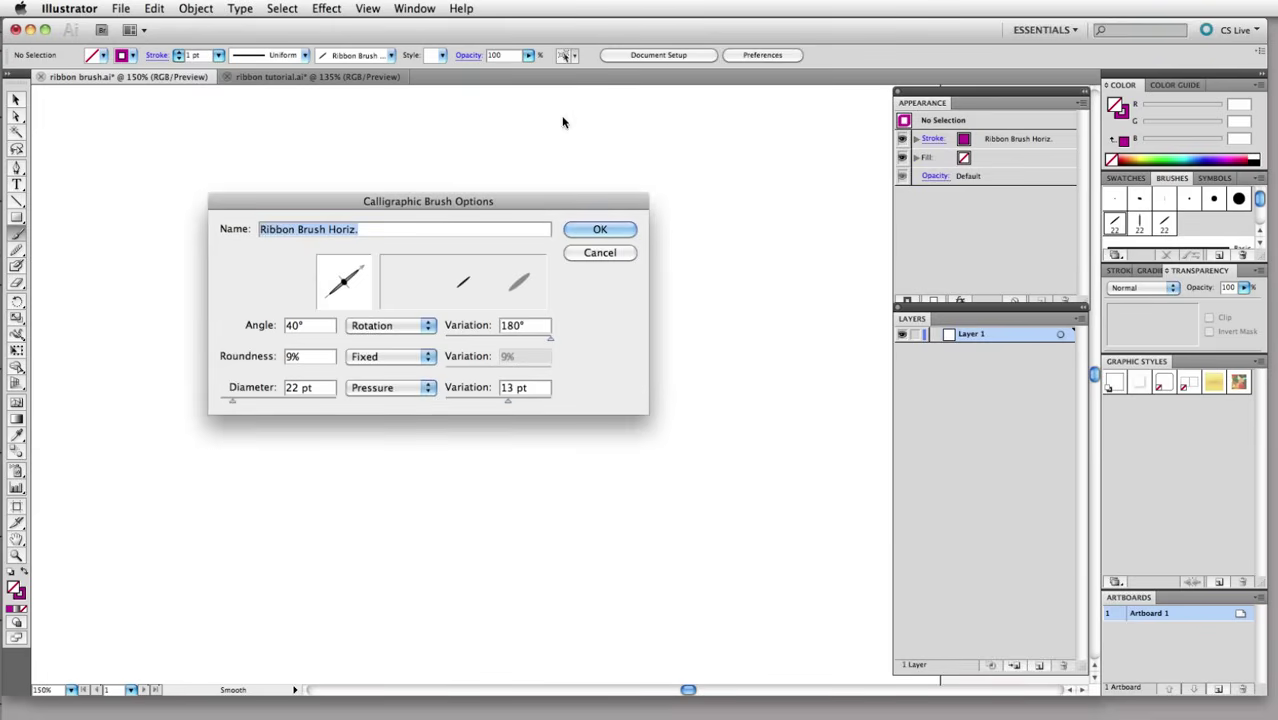
drag(550, 204, 595, 234)
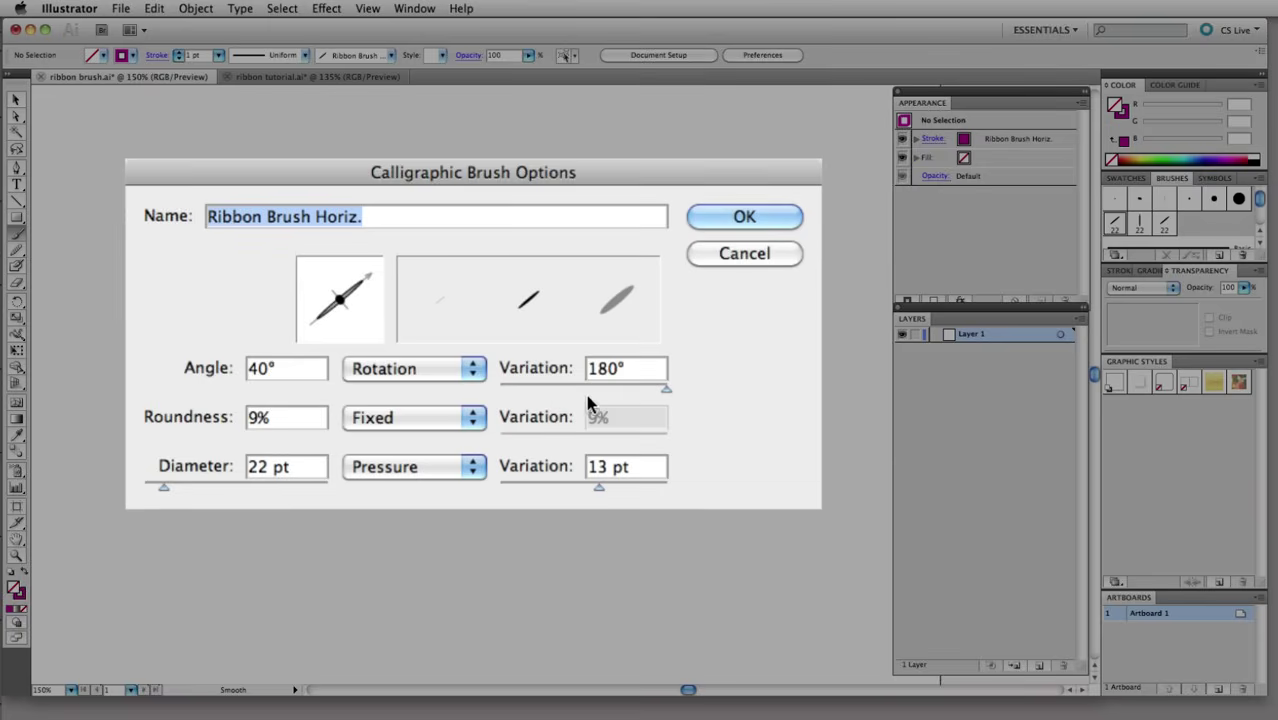
Set Ribbon Brush Horiz.'s rotation variation to 128°, then review and close Ribbon Brush Vert.'s options
drag(624, 392, 618, 390)
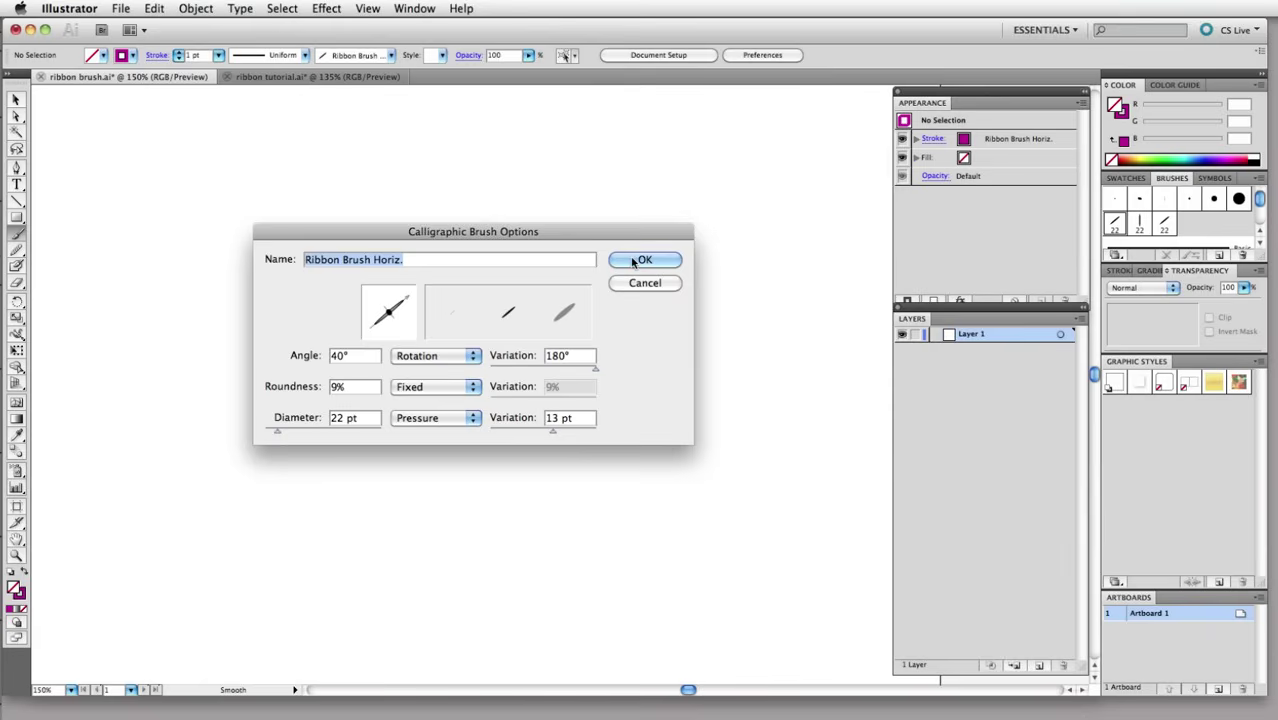
click(634, 262)
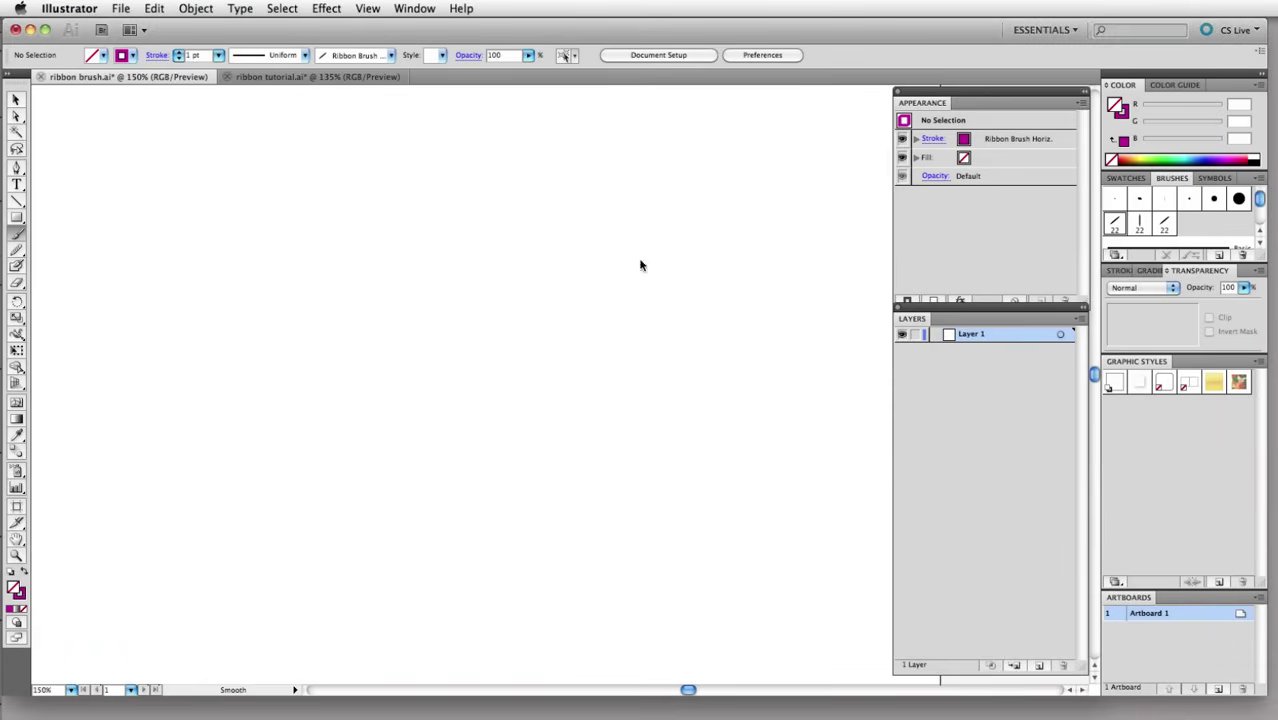
double_click(1138, 223)
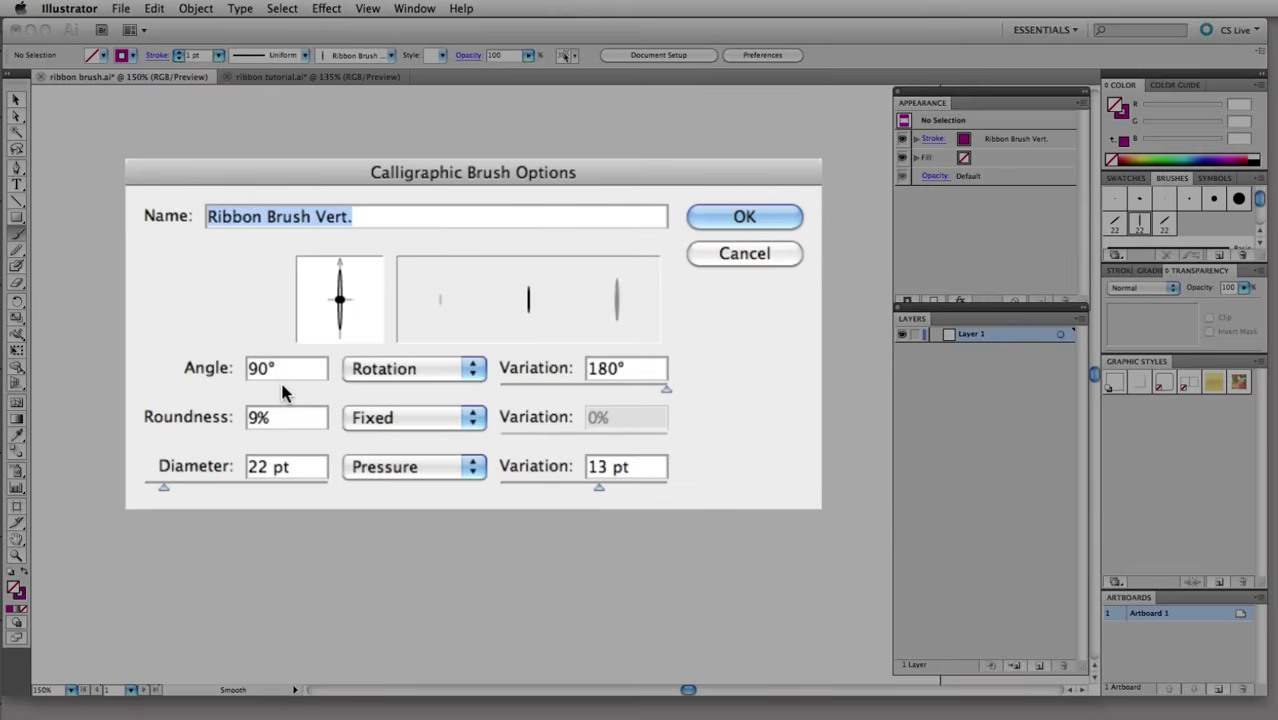
click(742, 219)
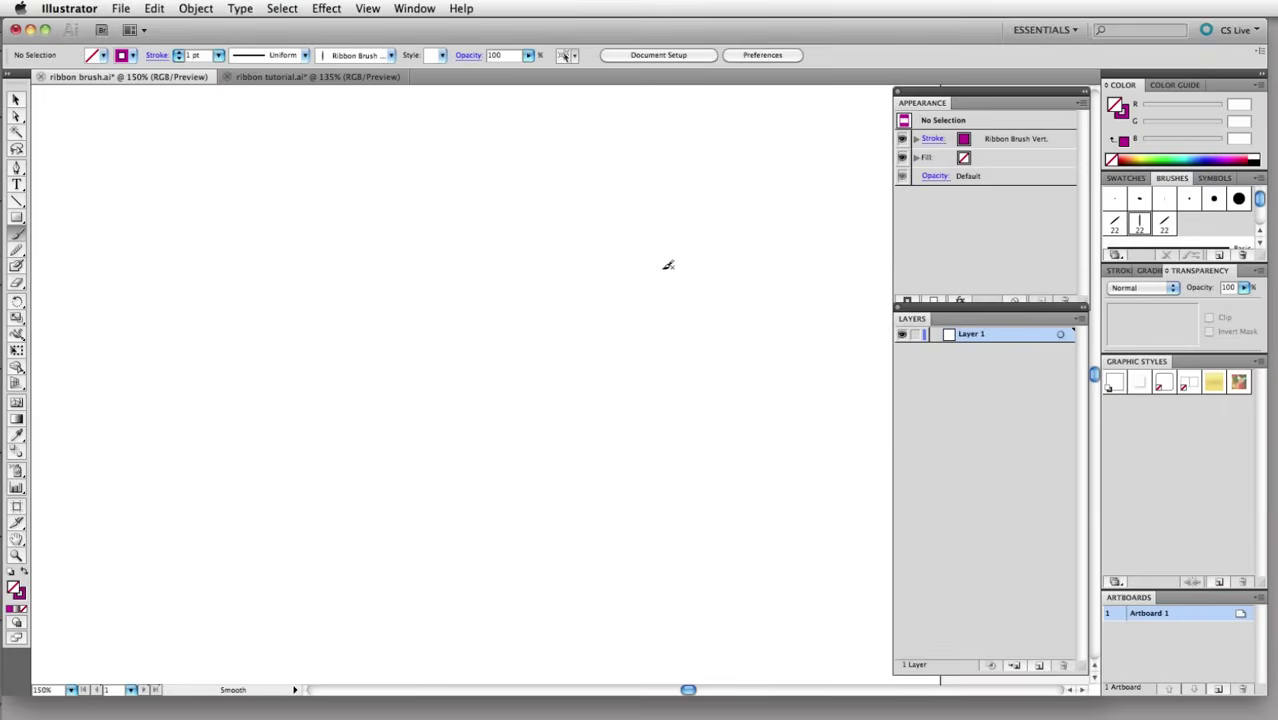
With Ribbon Brush Horiz., redo test arcs until one long wavy ribbon stroke remains
click(1114, 224)
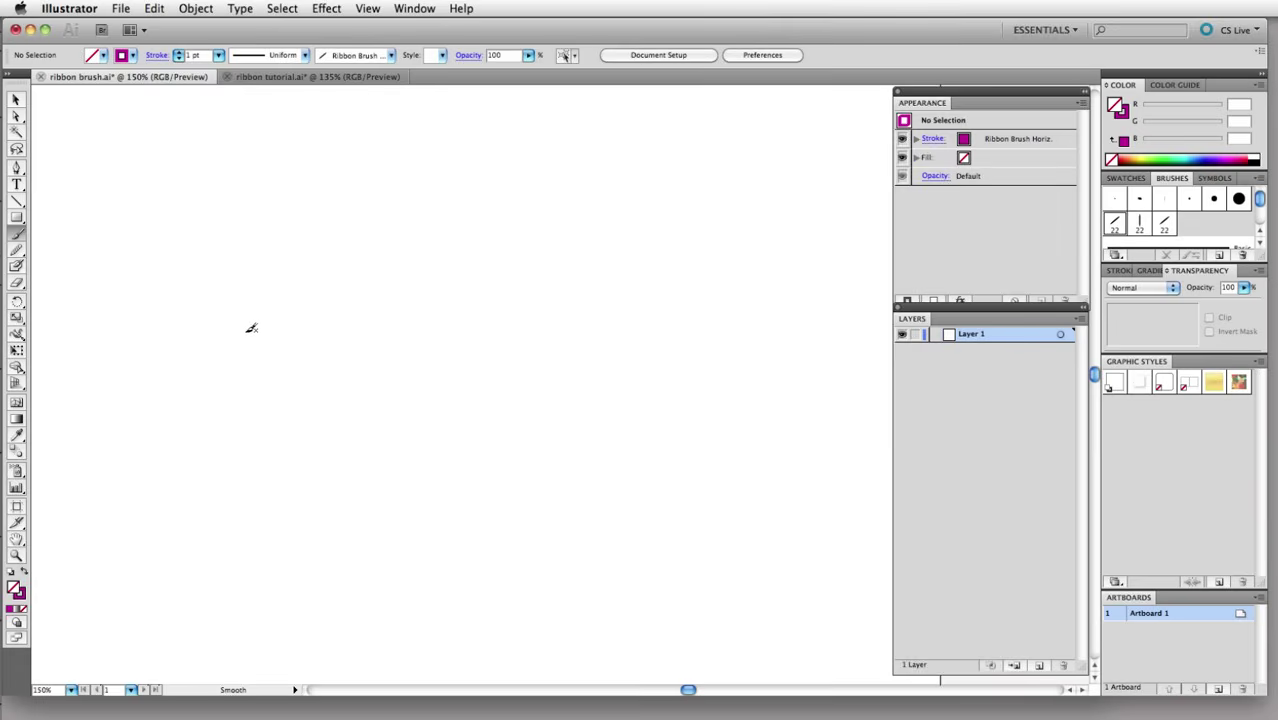
mouse_move(284, 338)
mouse_down()
mouse_move(262, 263)
mouse_move(156, 315)
mouse_move(128, 360)
mouse_move(558, 264)
mouse_move(821, 461)
mouse_up()
key(Delete)
mouse_move(137, 314)
mouse_down()
mouse_move(172, 236)
mouse_move(241, 378)
mouse_move(367, 267)
mouse_move(480, 382)
mouse_move(637, 321)
mouse_move(736, 491)
mouse_up()
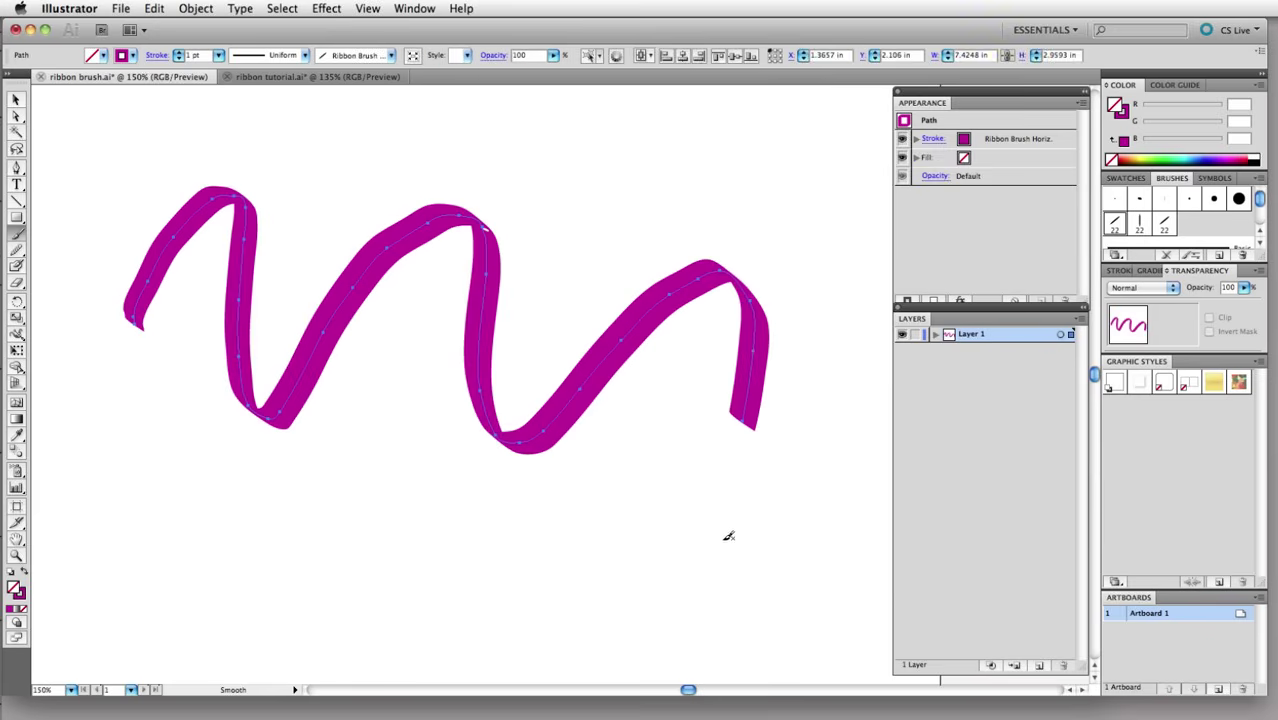
key(Delete)
mouse_move(185, 326)
mouse_down()
mouse_move(315, 194)
mouse_move(329, 413)
mouse_move(422, 411)
mouse_move(596, 259)
mouse_move(655, 463)
mouse_move(790, 445)
mouse_up()
key(Delete)
mouse_move(128, 383)
mouse_down()
mouse_move(181, 280)
mouse_move(414, 431)
mouse_move(612, 274)
mouse_move(621, 496)
mouse_move(850, 387)
mouse_move(869, 416)
mouse_up()
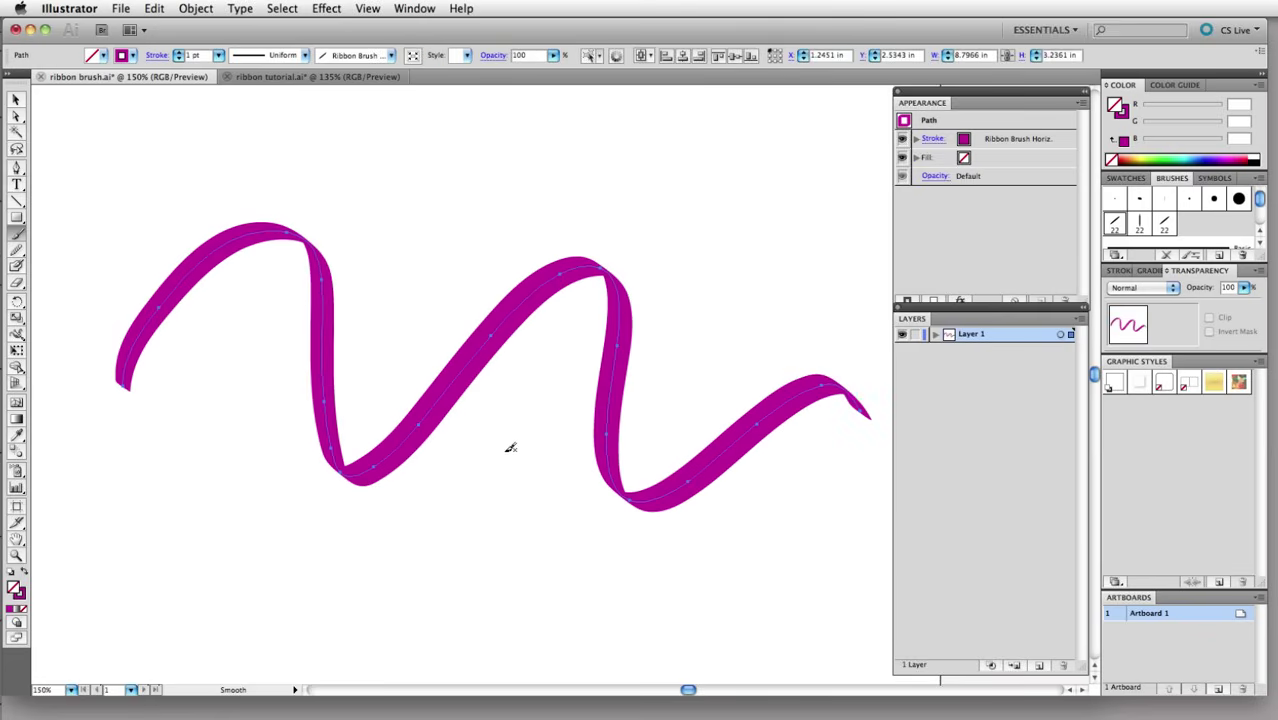
Set Layer 1's colour to Green in Layer Options
double_click(1012, 339)
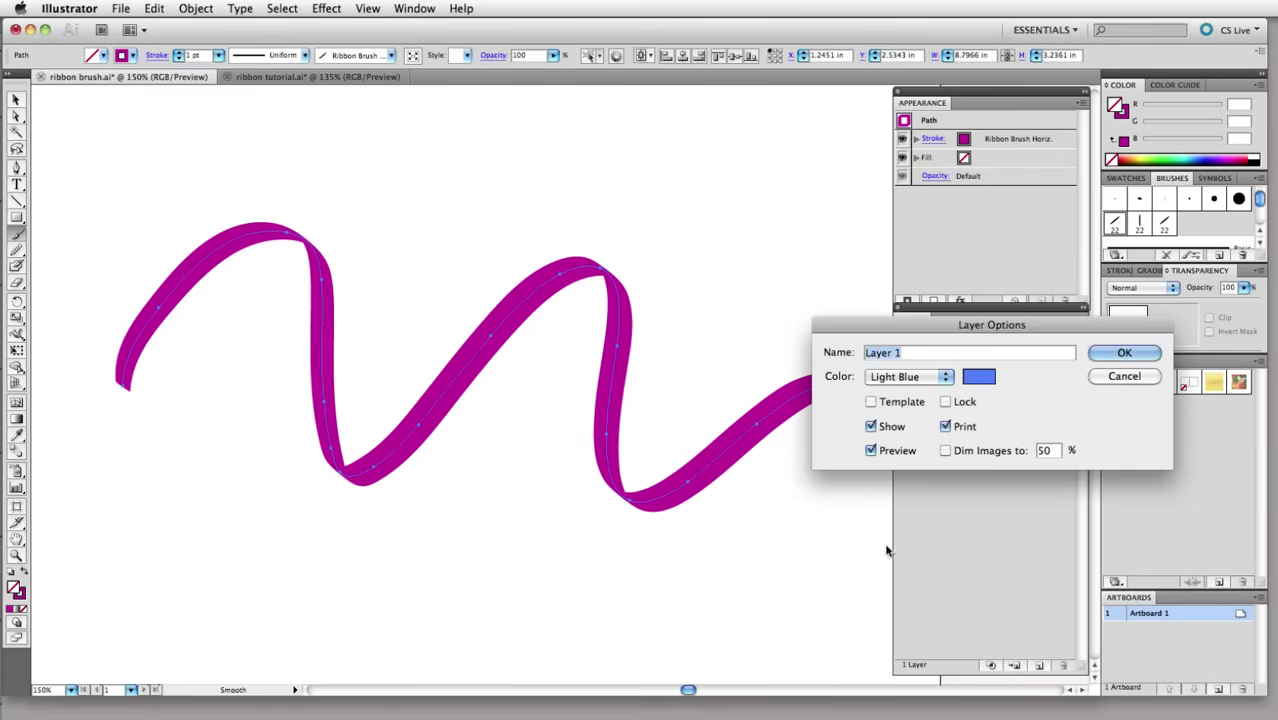
click(936, 376)
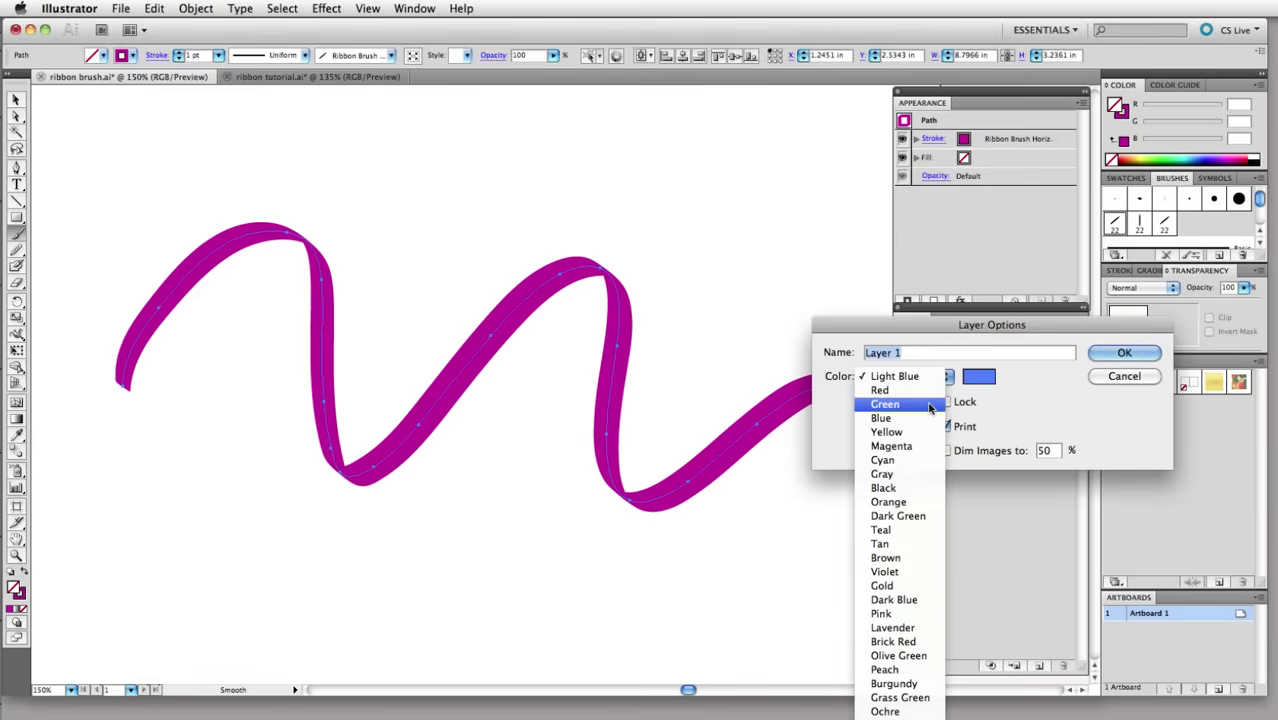
click(932, 403)
click(1120, 355)
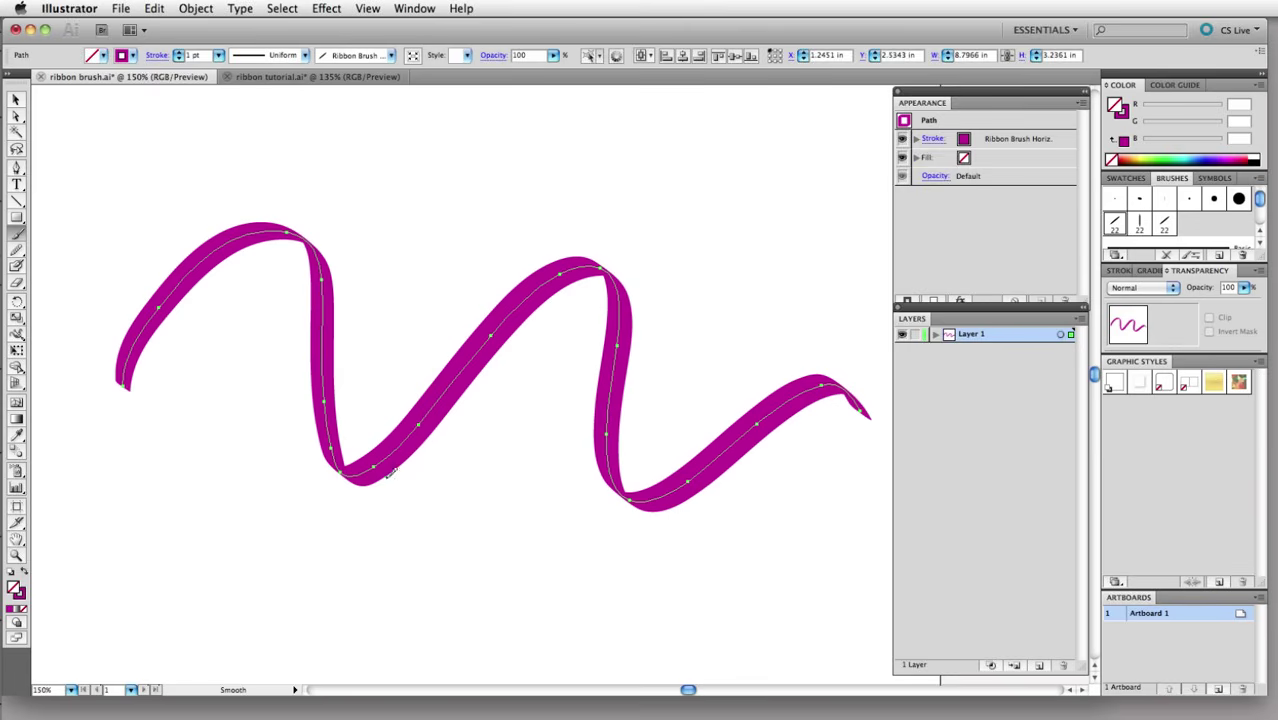
Smooth the ribbon's lower-left curve, left vertical stretch and left end
mouse_move(428, 408)
mouse_down()
mouse_move(365, 468)
mouse_move(342, 430)
mouse_move(326, 301)
mouse_up()
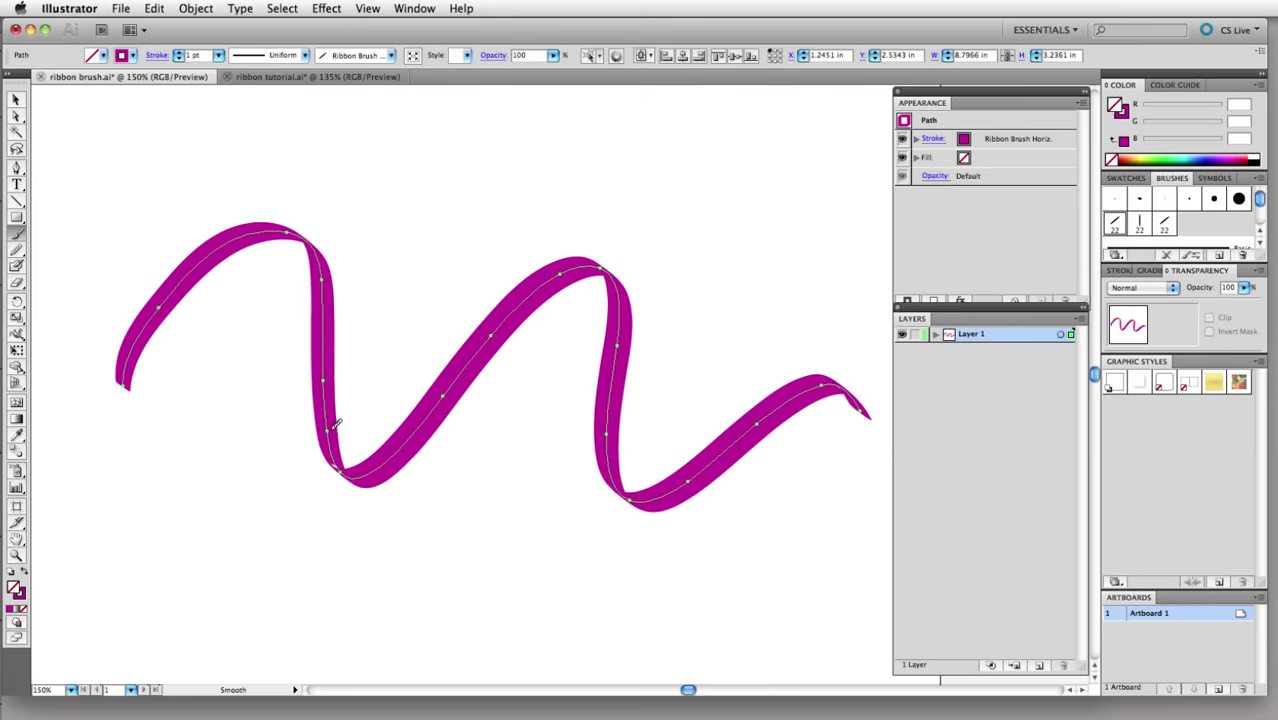
drag(336, 428, 322, 194)
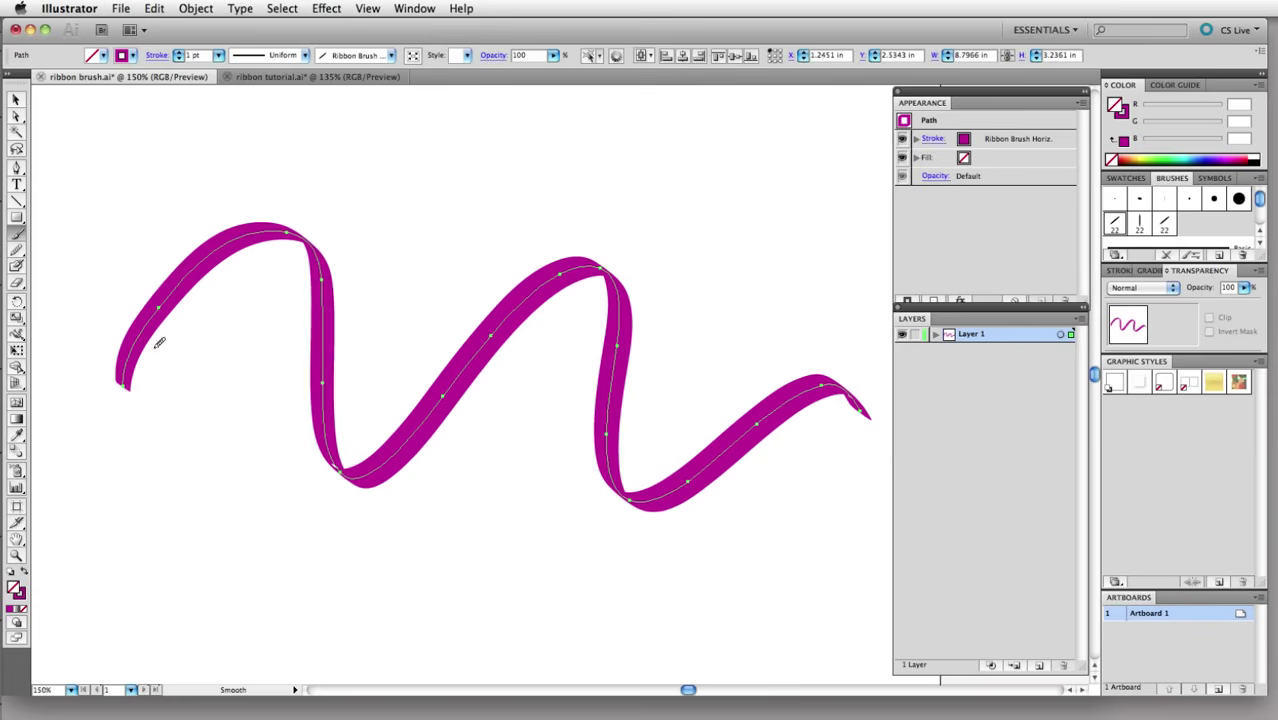
drag(141, 350, 181, 302)
drag(144, 361, 145, 347)
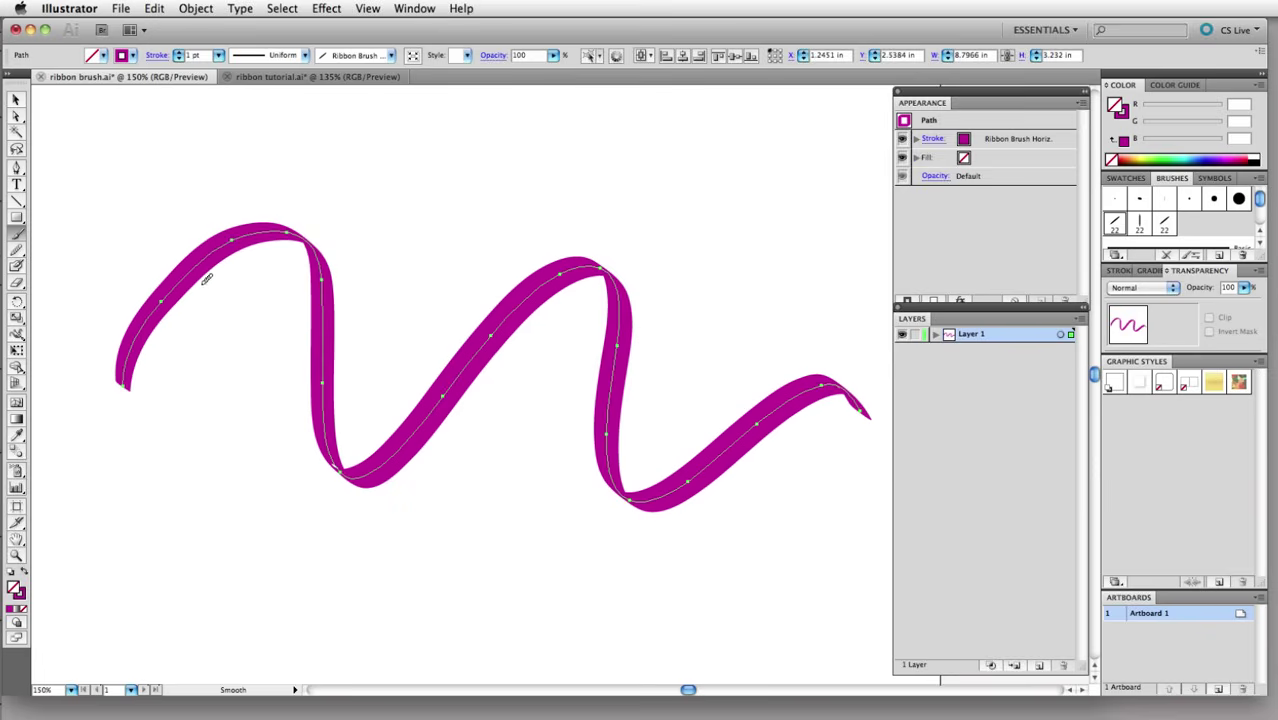
drag(143, 330, 150, 340)
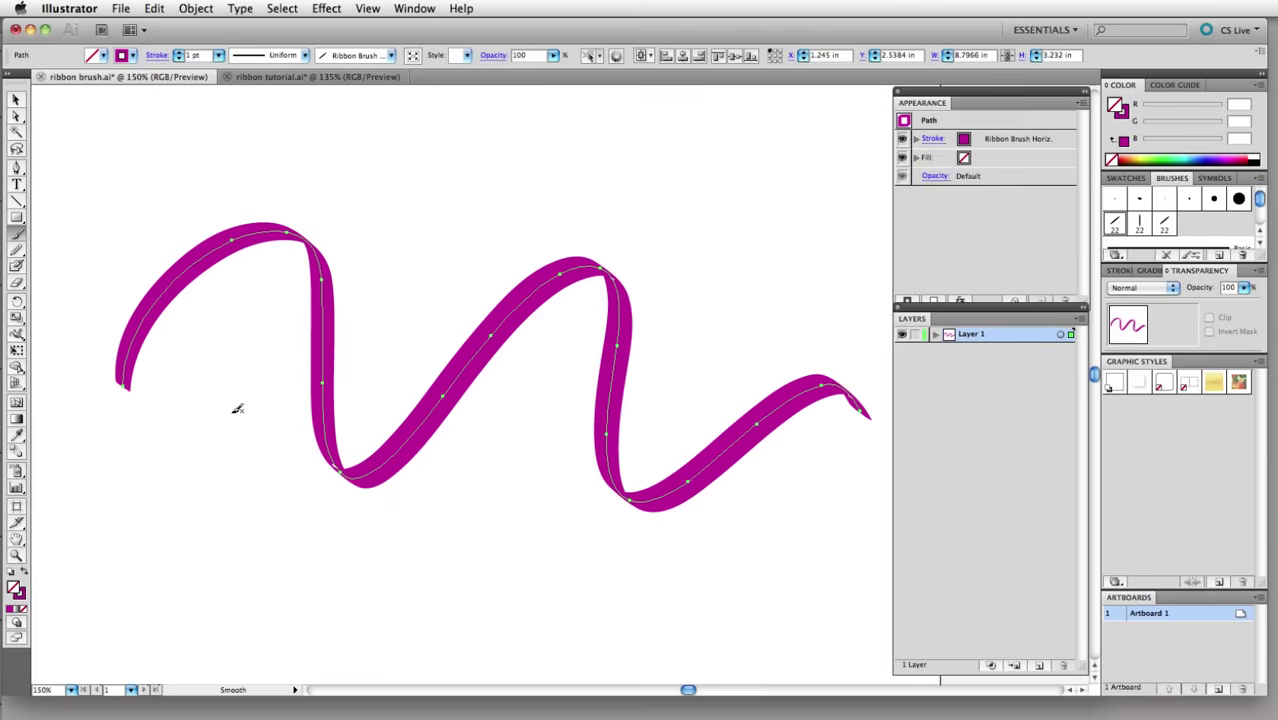
Apply Object > Expand Appearance to the ribbon brush stroke
click(196, 9)
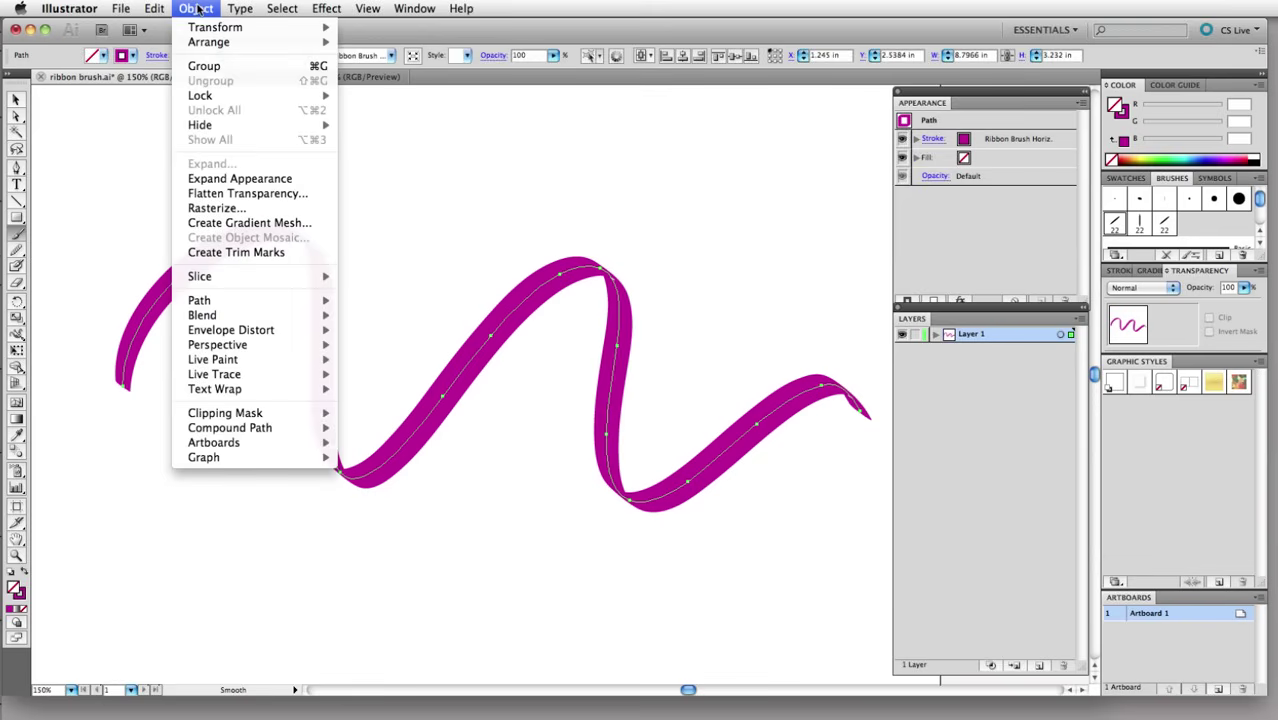
click(245, 180)
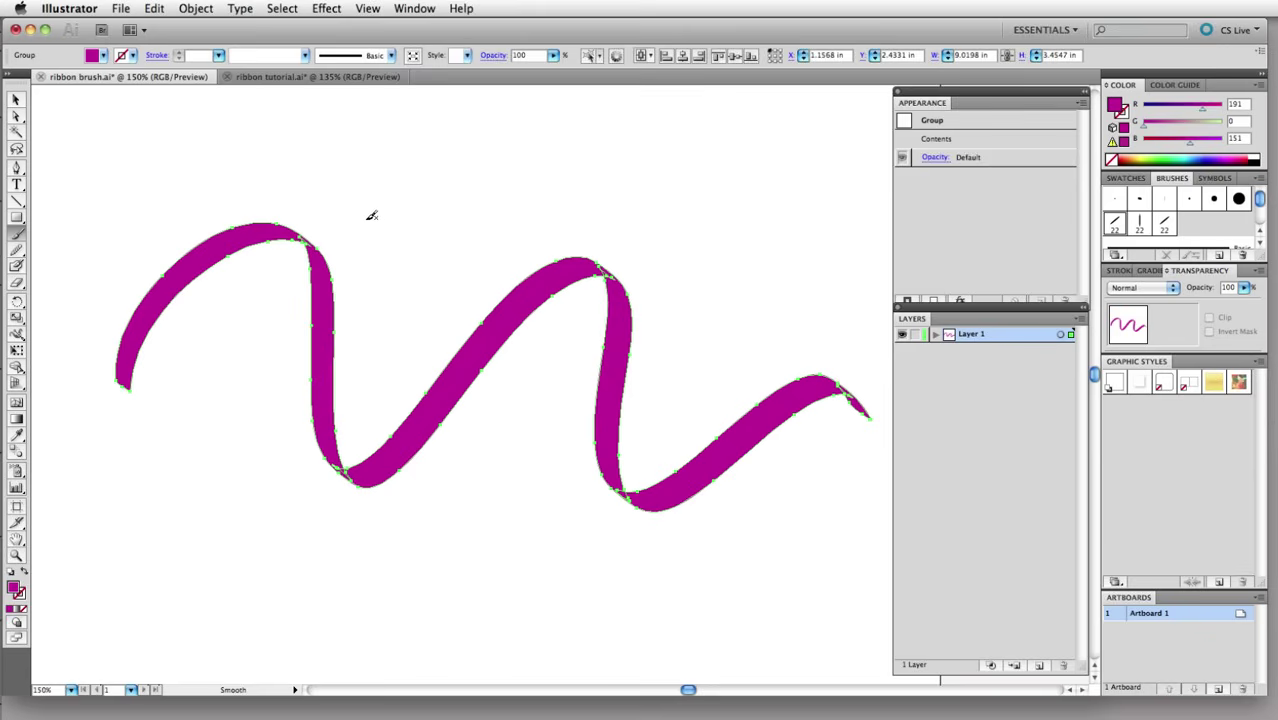
Merge the ribbon pieces into one solid shape with the Shape Builder, zooming on the first curve
key(shift+m)
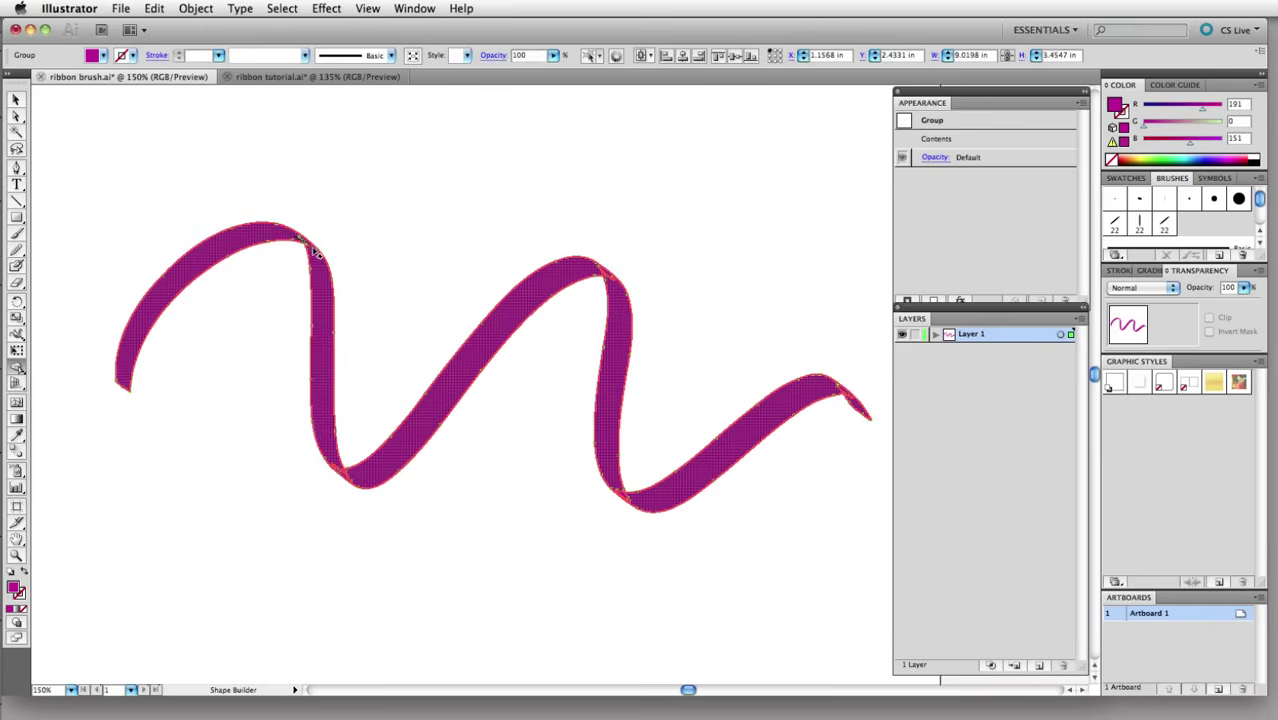
click(304, 246)
key(super+space)
drag(262, 217, 360, 295)
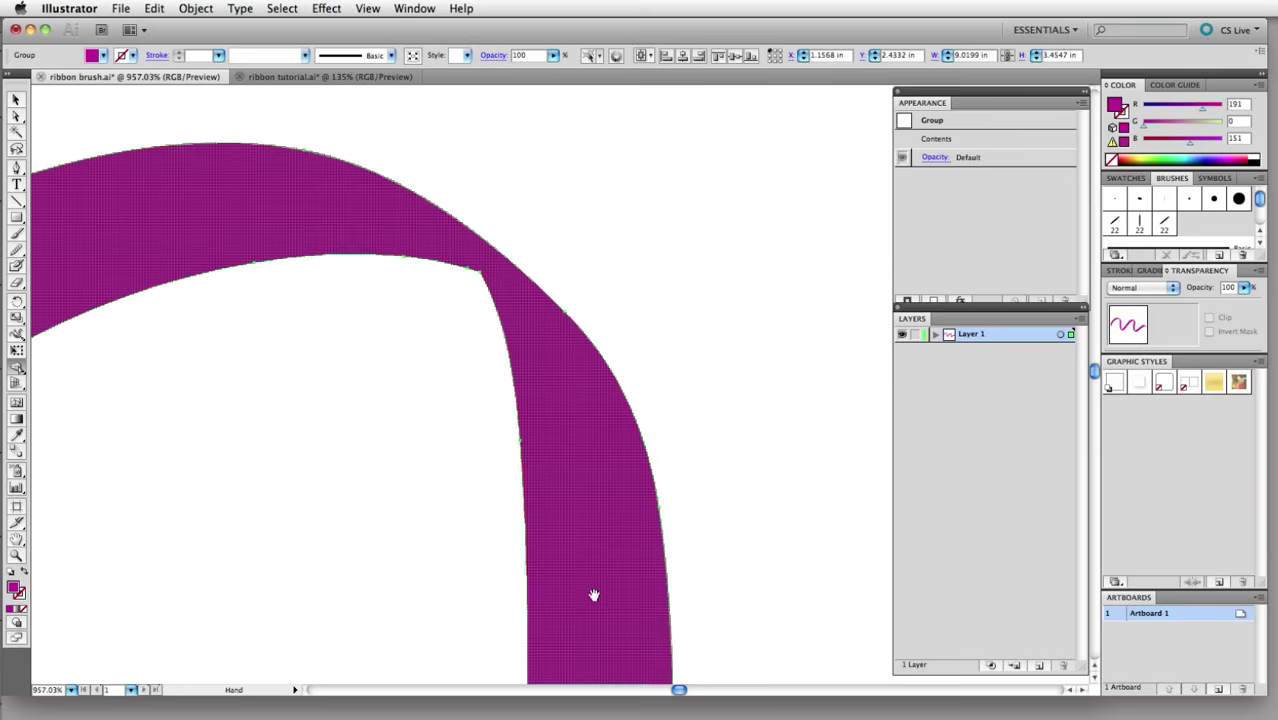
Merge the small white slivers at the ribbon crossings into the surrounding fill
key(space)
drag(579, 576, 435, 140)
drag(480, 555, 419, 322)
drag(542, 672, 465, 417)
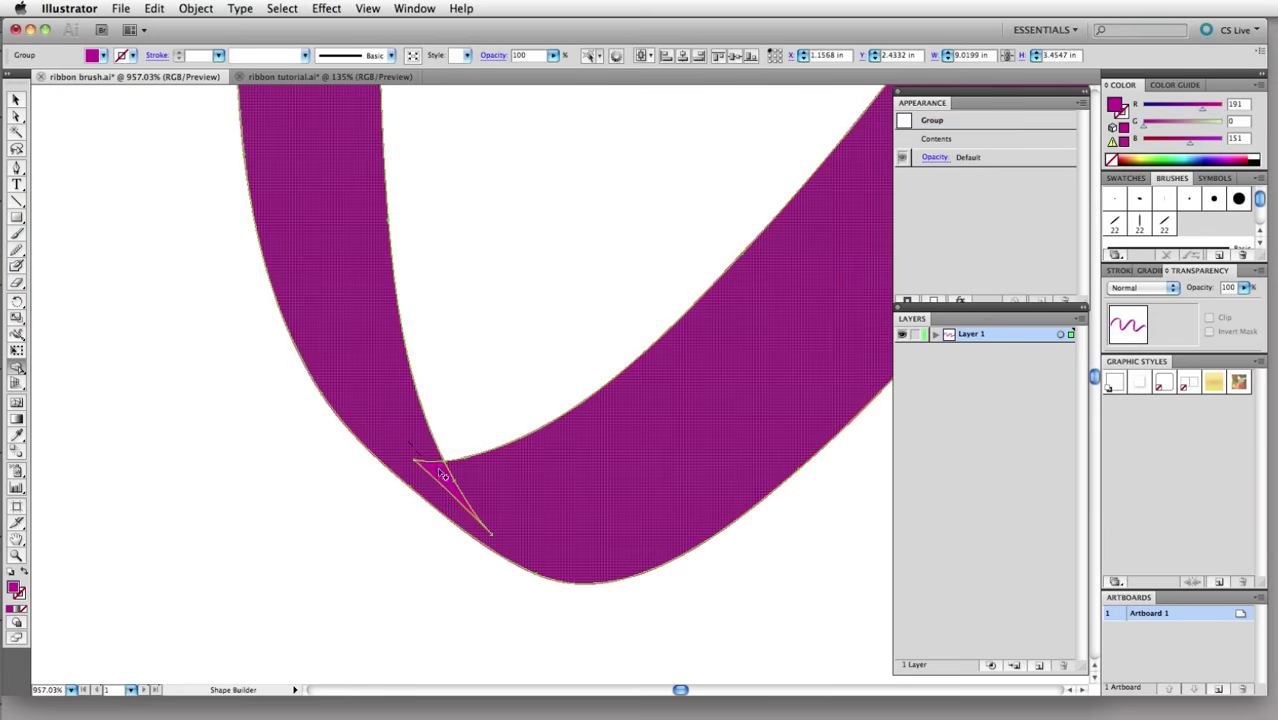
mouse_move(466, 490)
mouse_down()
mouse_move(679, 475)
mouse_move(282, 559)
mouse_move(630, 317)
mouse_move(682, 217)
mouse_move(531, 349)
mouse_move(280, 300)
mouse_up()
key(space)
drag(495, 213, 516, 234)
click(555, 254)
key(space)
mouse_move(622, 611)
mouse_down()
mouse_move(553, 414)
mouse_move(593, 183)
mouse_move(515, 360)
mouse_move(585, 480)
mouse_move(400, 322)
mouse_move(500, 405)
mouse_up()
key(space)
mouse_move(702, 328)
mouse_down()
mouse_move(220, 553)
mouse_move(371, 417)
mouse_move(653, 268)
mouse_move(456, 288)
mouse_move(539, 372)
mouse_up()
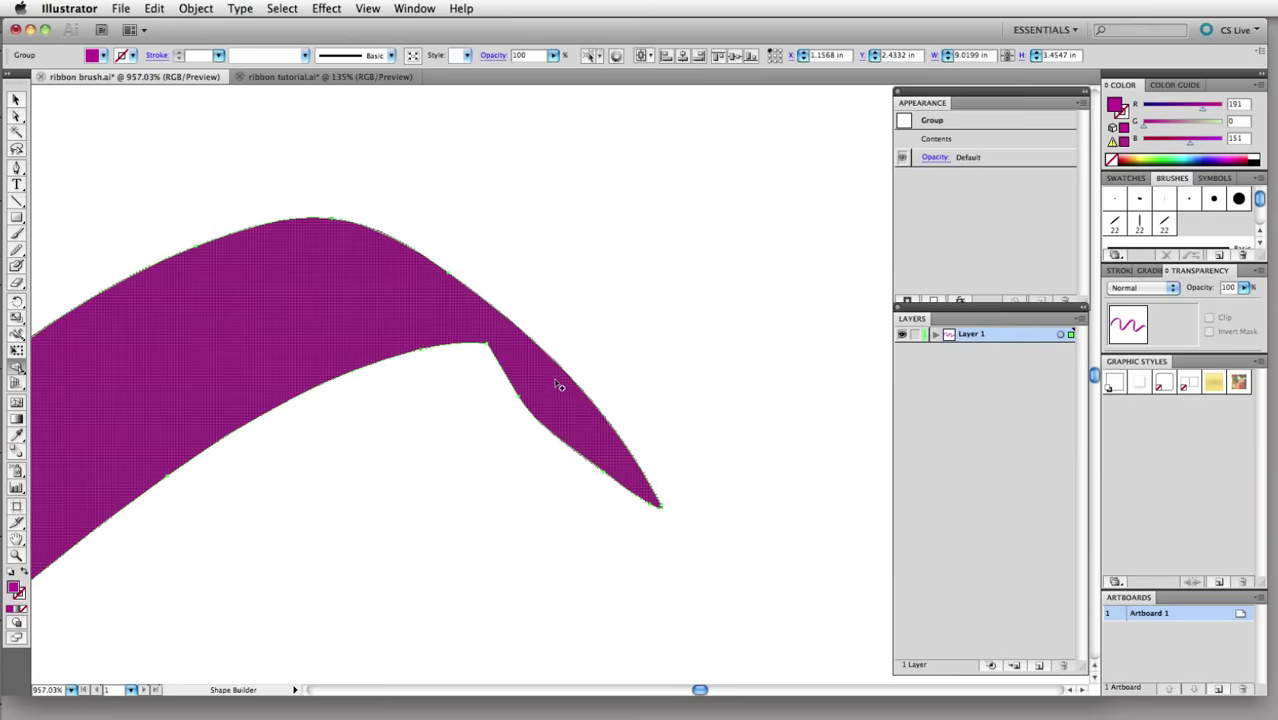
Zoom out to 150% to show the whole merged ribbon, ending on the Selection tool
key(v)
key(super+minus)
key(super+minus)
key(super+minus)
key(super+minus)
key(super+minus)
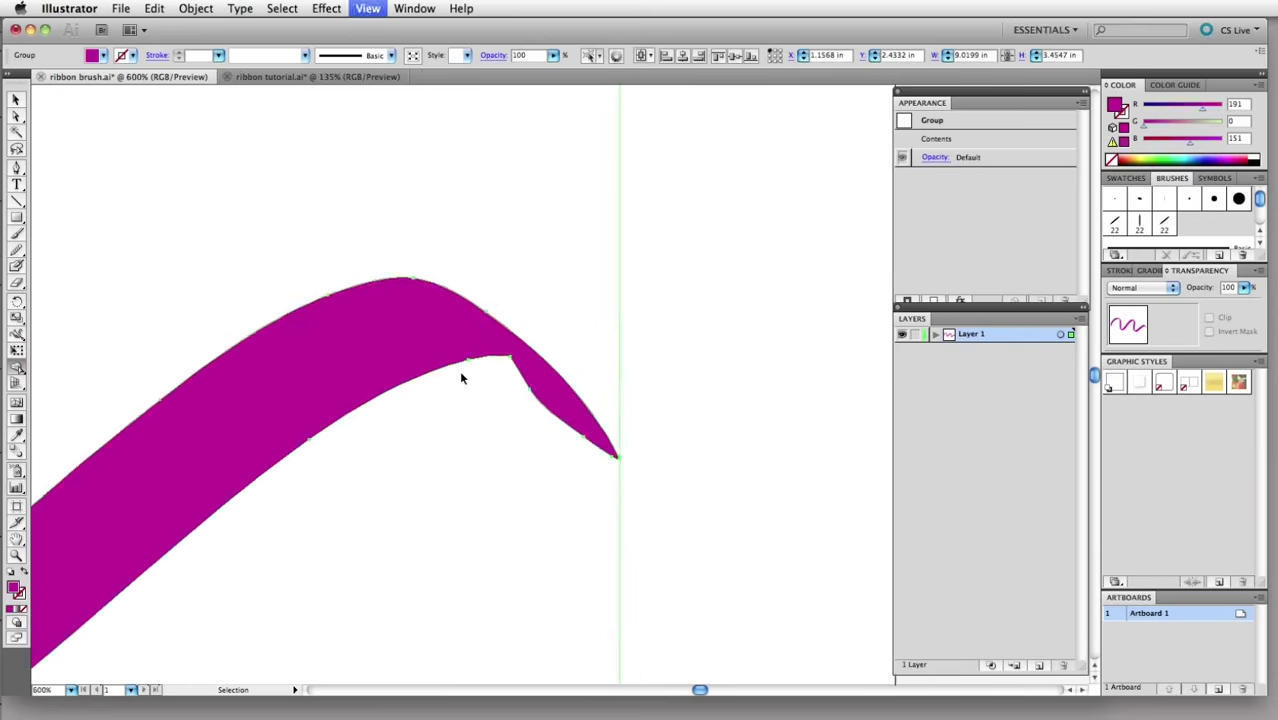
drag(178, 386, 491, 357)
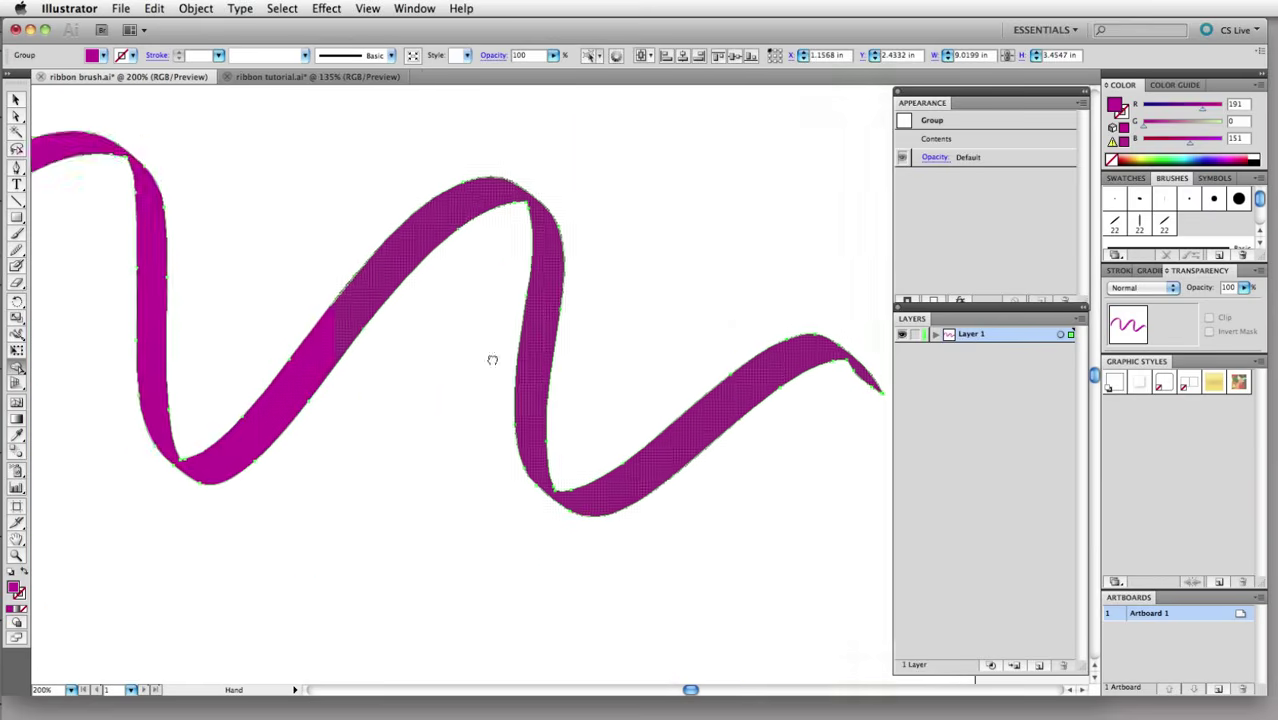
key(super+minus)
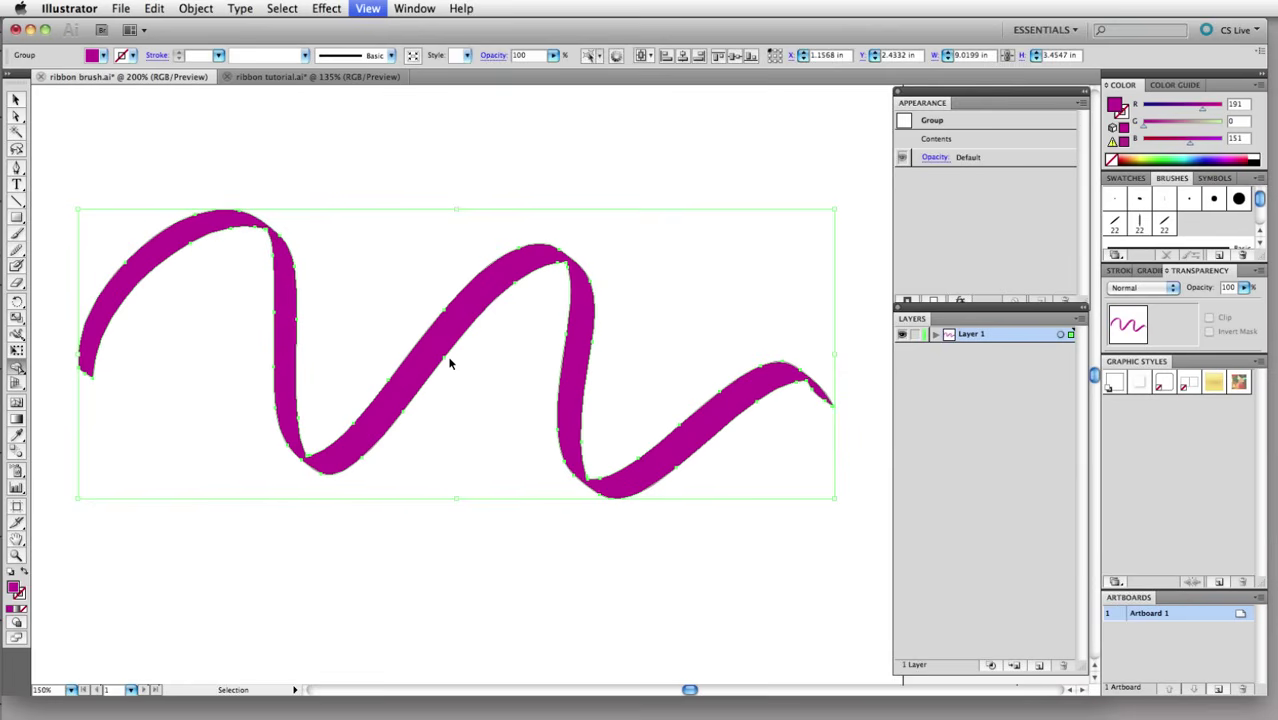
key(shift+m)
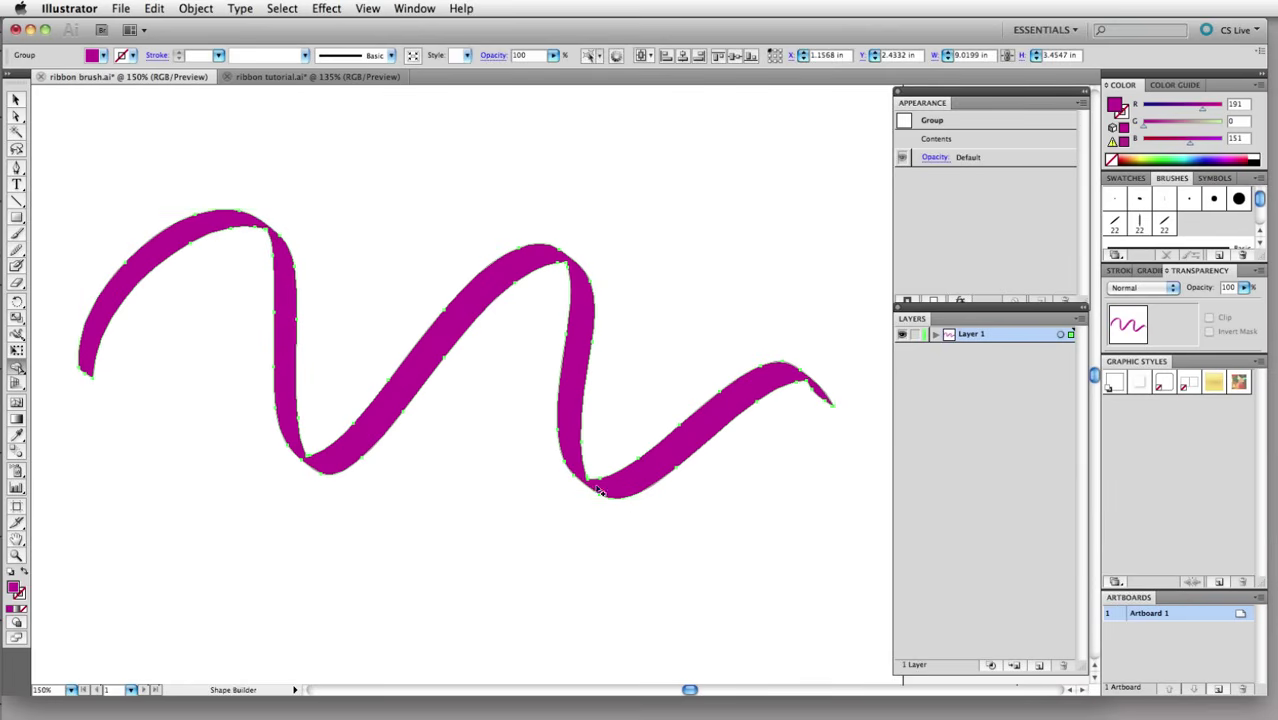
key(v)
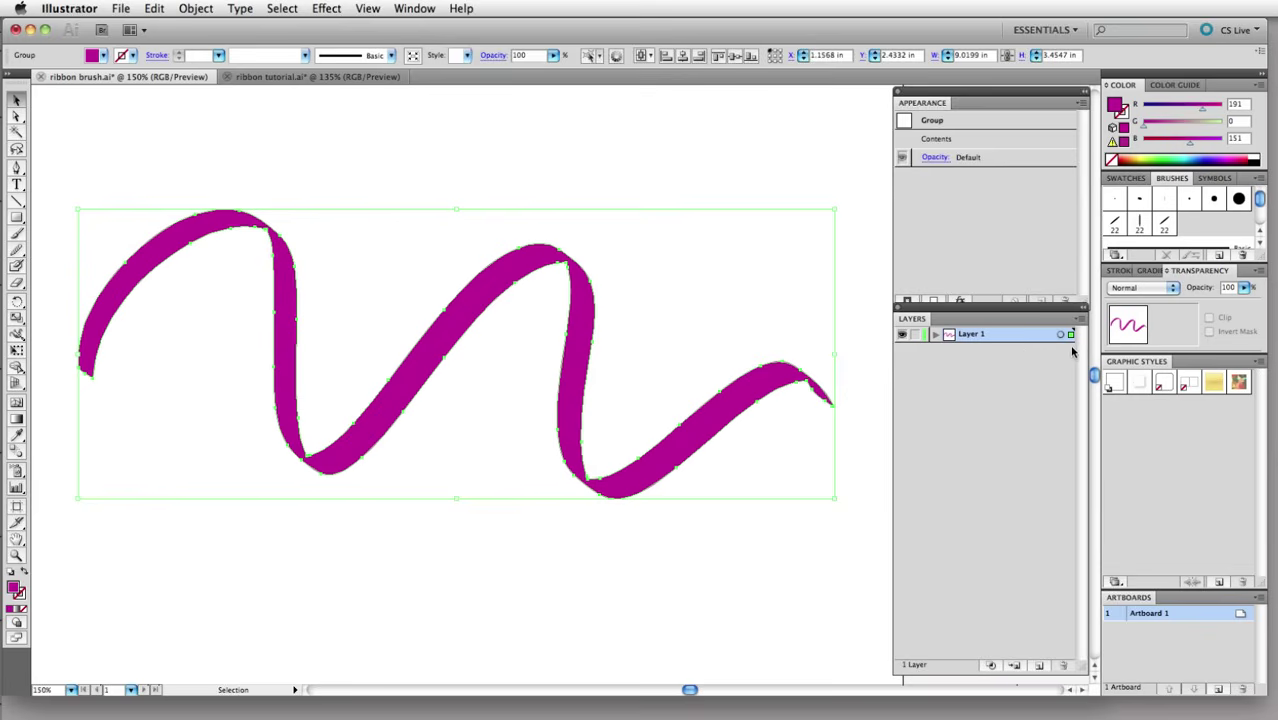
Add Layer 2 above Layer 1 and Alt-drag a copy of the ribbon onto it
click(1038, 666)
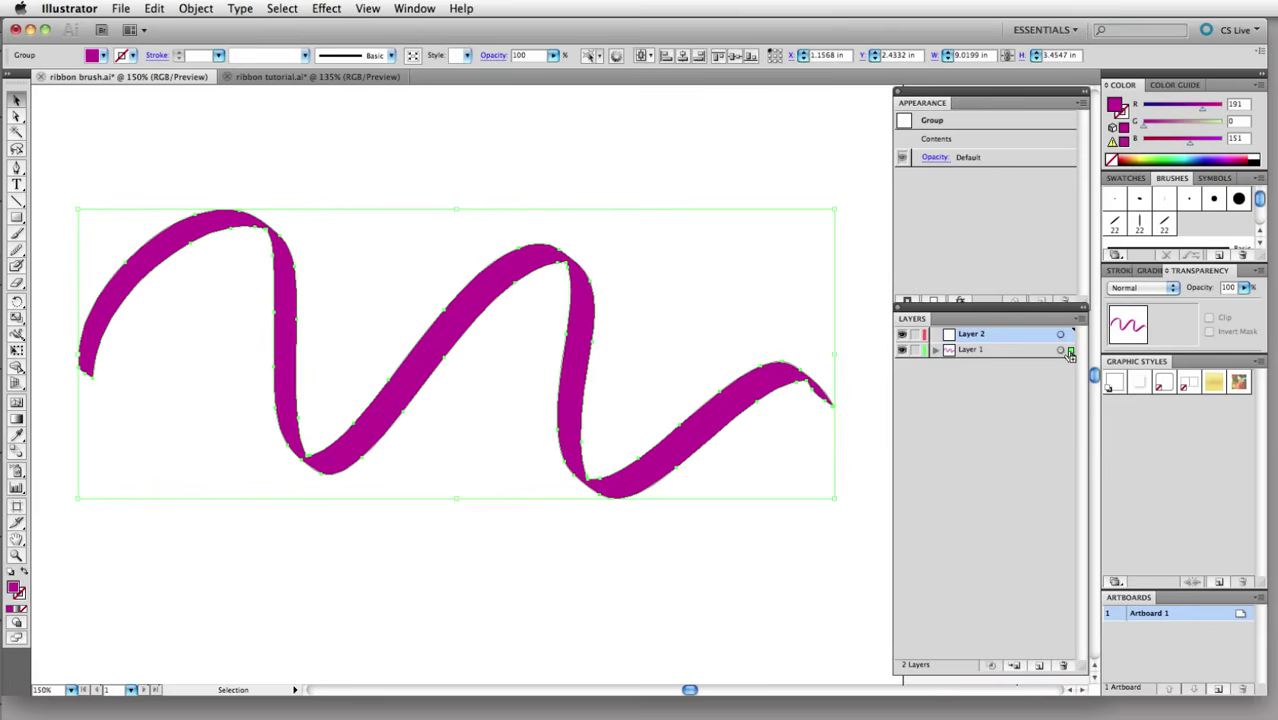
drag(1070, 353, 1070, 335)
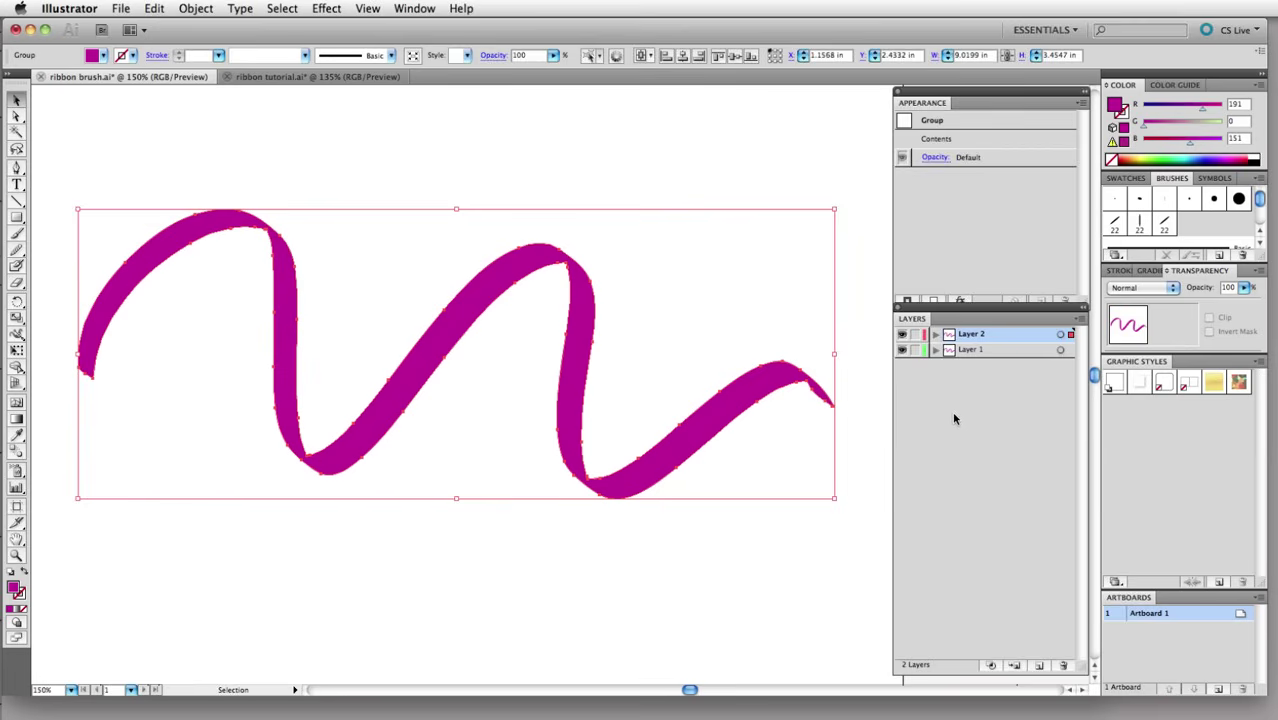
Change Layer 2's highlight colour from red to Dark Green in Layer Options
double_click(1010, 336)
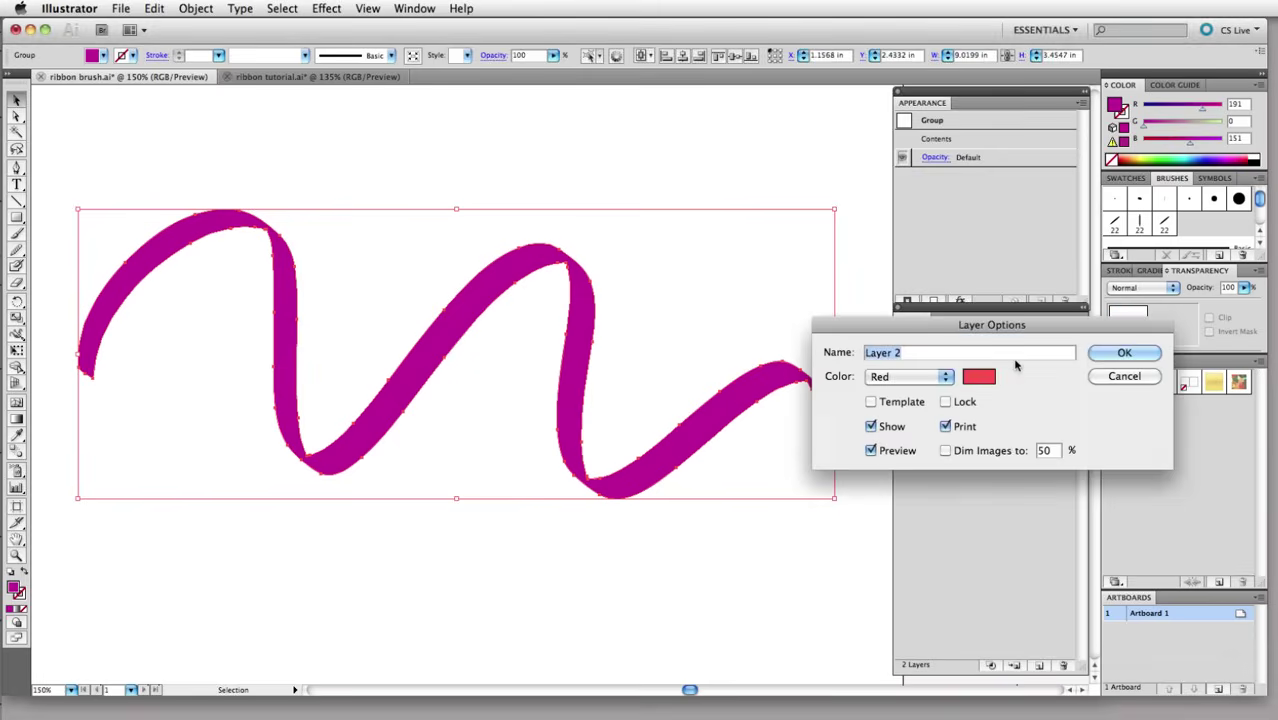
click(936, 378)
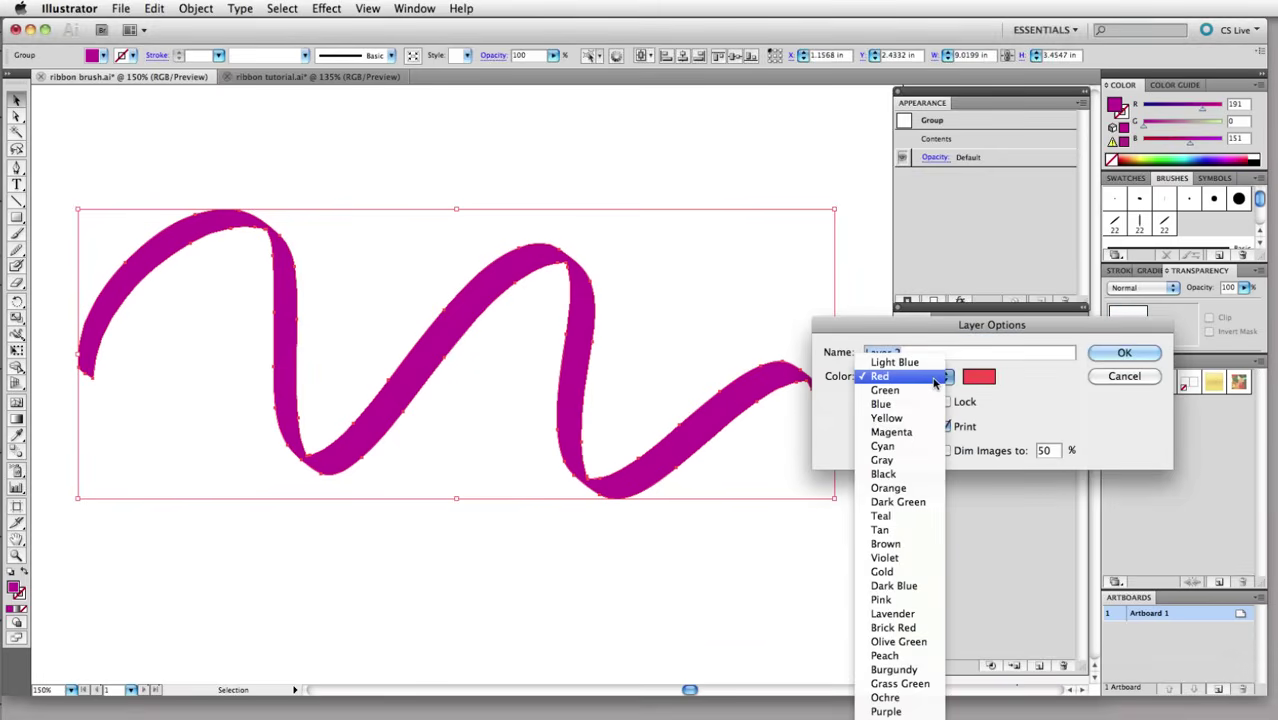
click(930, 362)
click(930, 376)
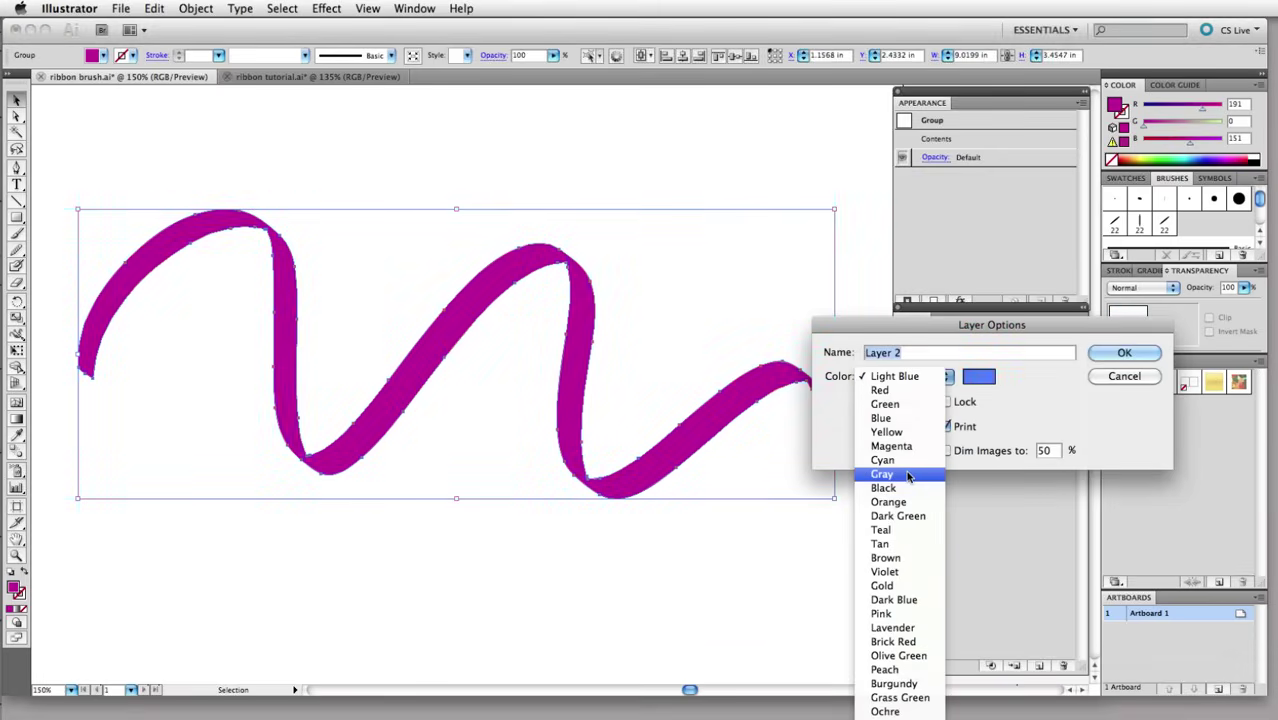
click(940, 512)
click(1124, 353)
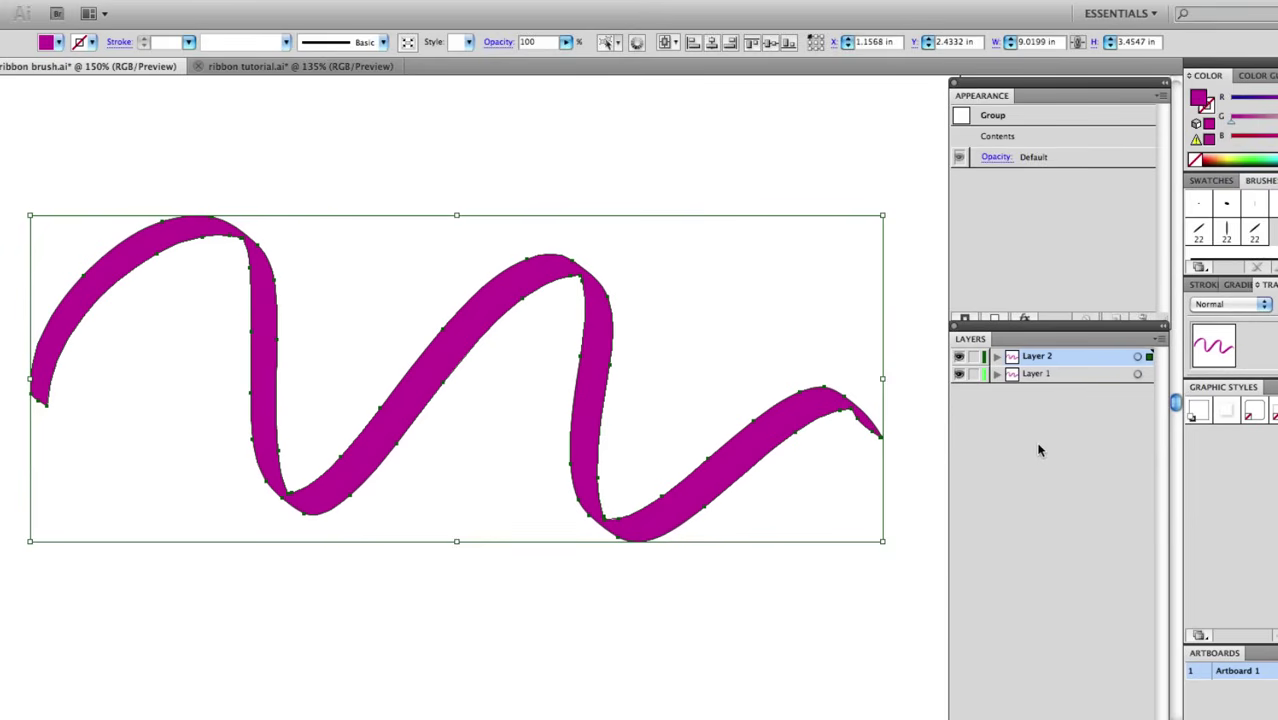
Fill the Layer 2 ribbon copy with a dark purple swatch, briefly hiding Layer 2 to check the original
click(1211, 180)
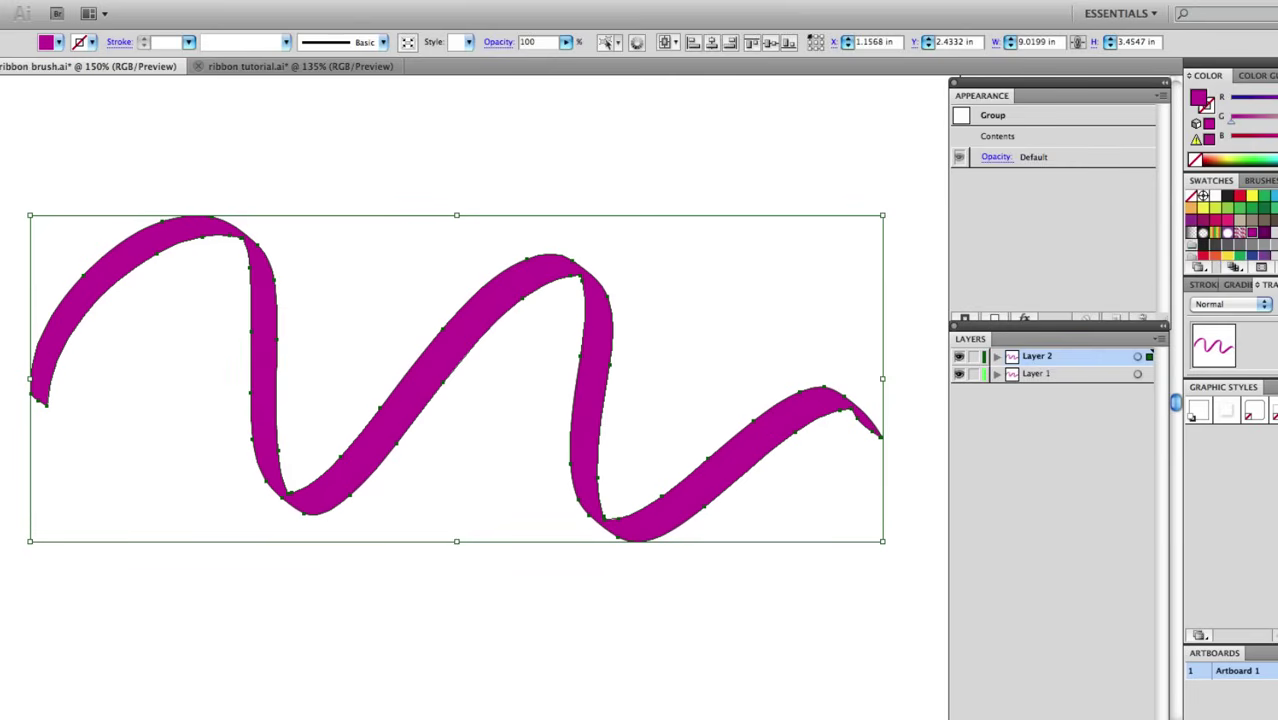
click(1263, 232)
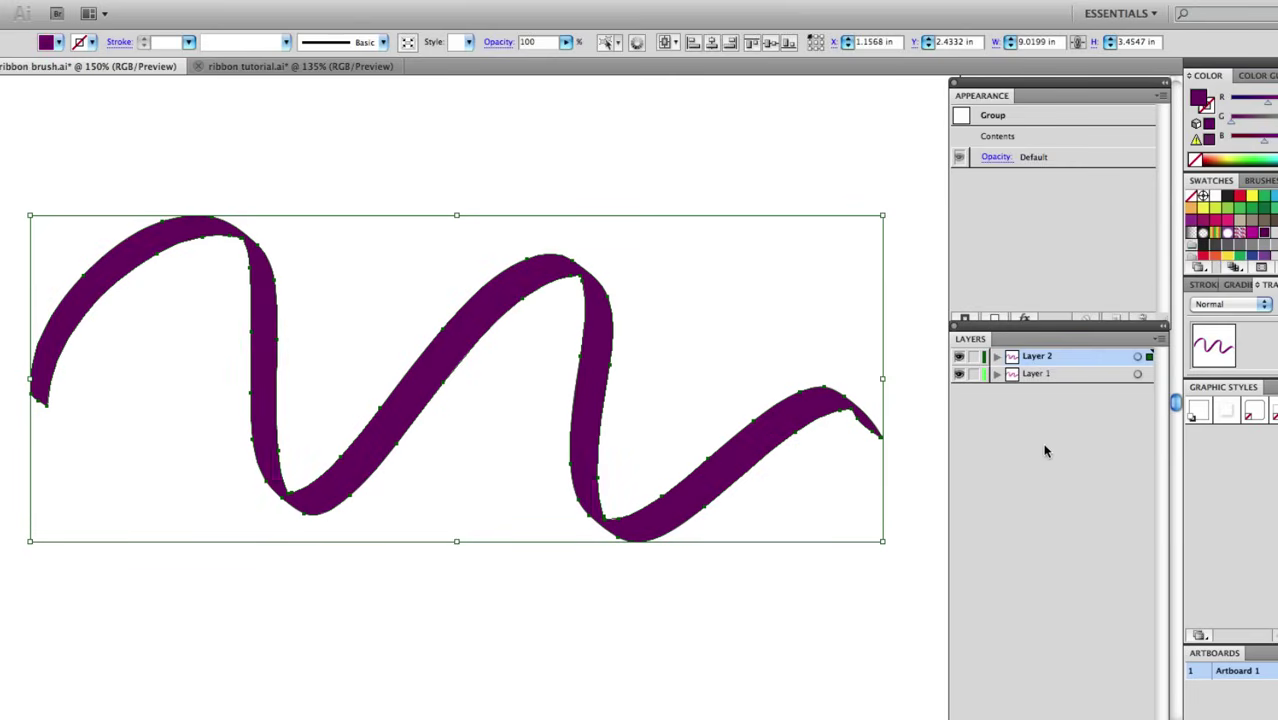
click(958, 358)
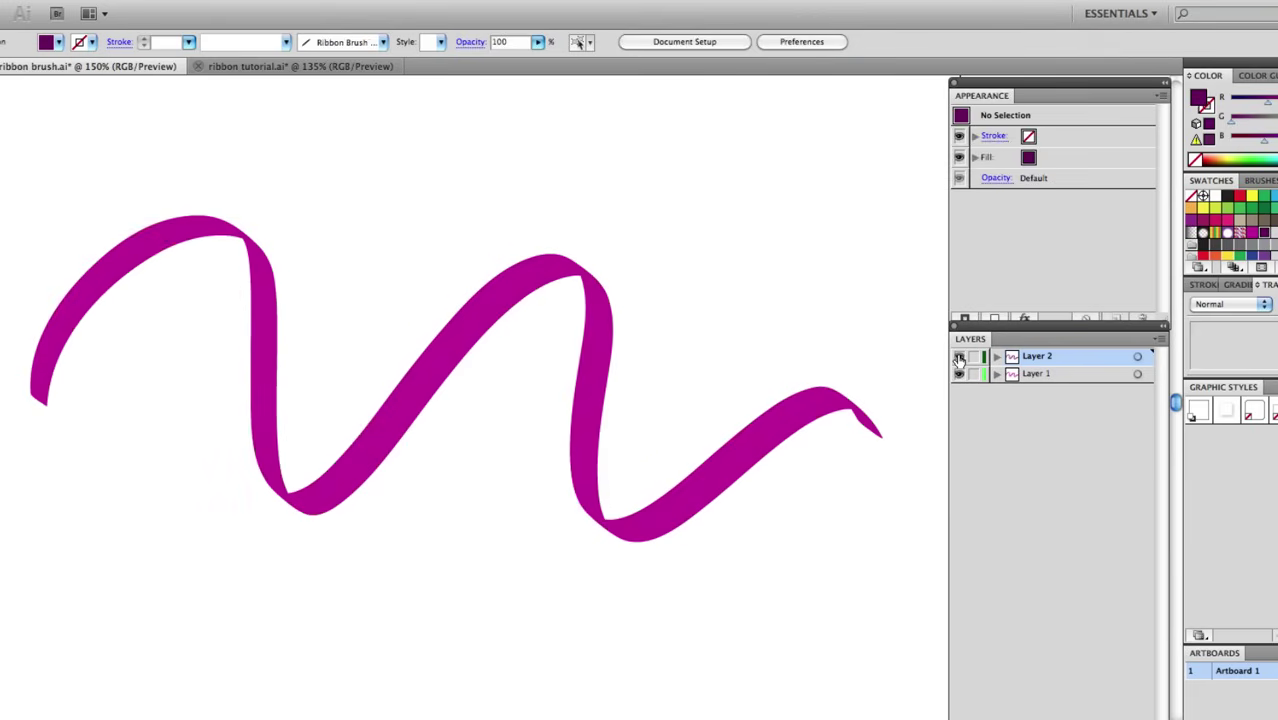
click(958, 357)
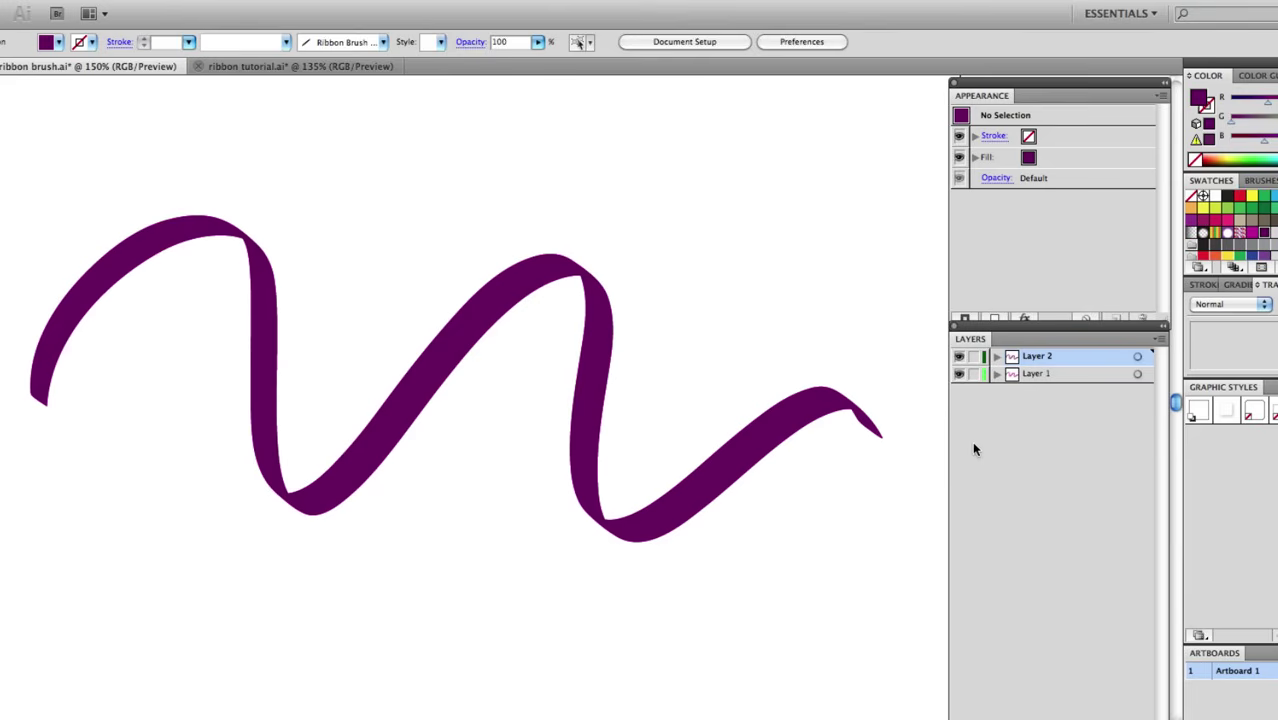
Lock Layer 1, then erase the purple at the first twist's top and lower bends
click(974, 374)
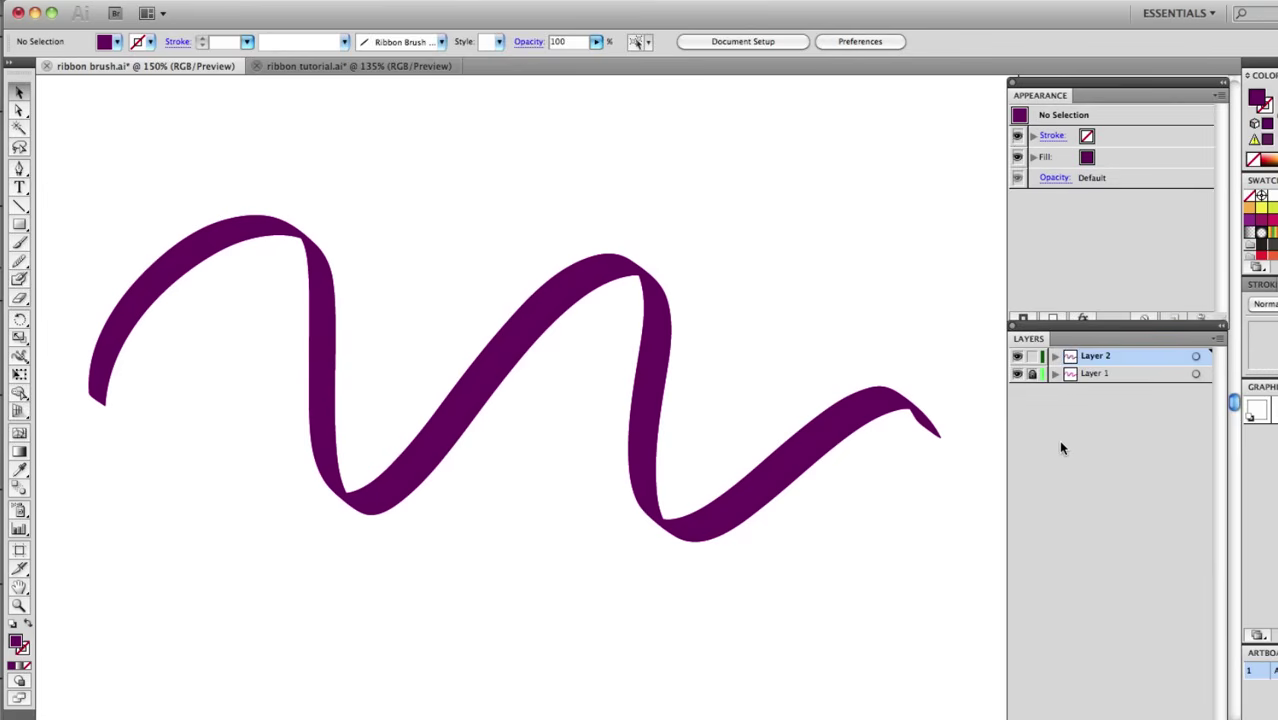
key(shift+e)
mouse_move(308, 222)
mouse_down()
mouse_move(318, 277)
mouse_move(314, 221)
mouse_move(312, 268)
mouse_move(310, 228)
mouse_up()
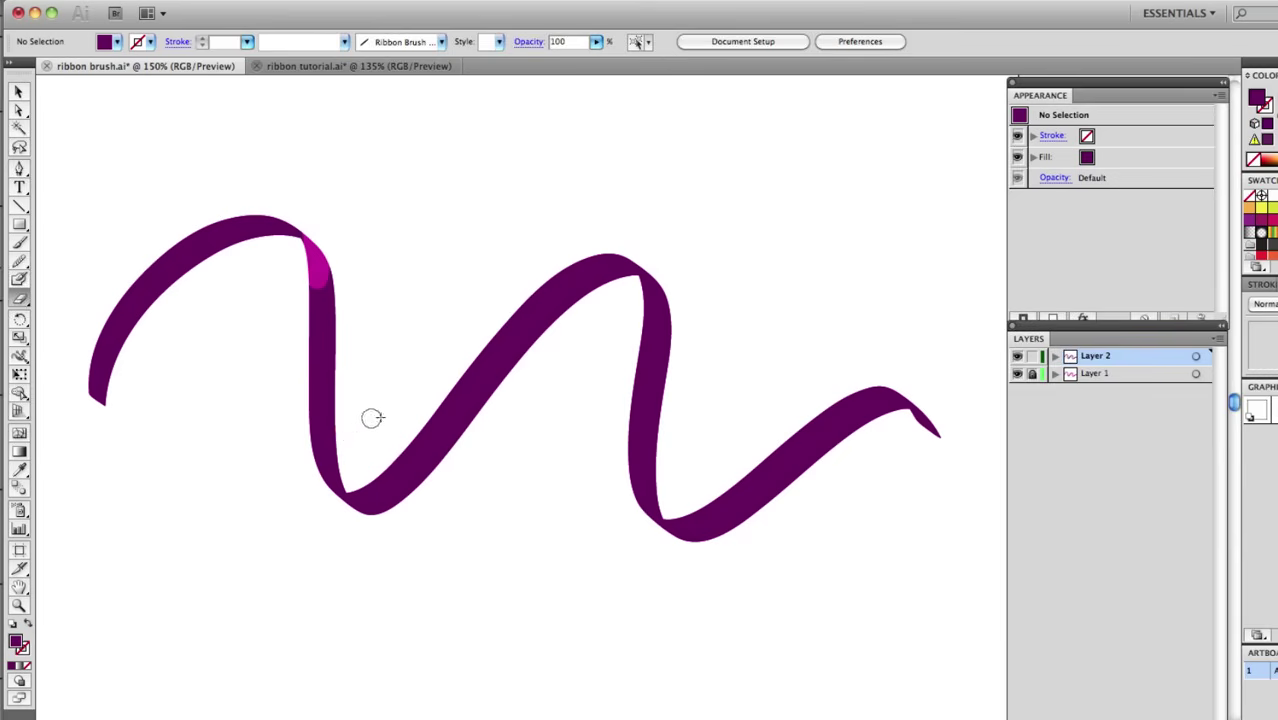
mouse_move(353, 462)
mouse_down()
mouse_move(342, 456)
mouse_move(337, 471)
mouse_move(322, 451)
mouse_move(320, 468)
mouse_move(334, 448)
mouse_move(362, 459)
mouse_move(331, 480)
mouse_move(350, 480)
mouse_up()
Delete the dark purple piece on the first vertical twist to reveal magenta beneath
key(a)
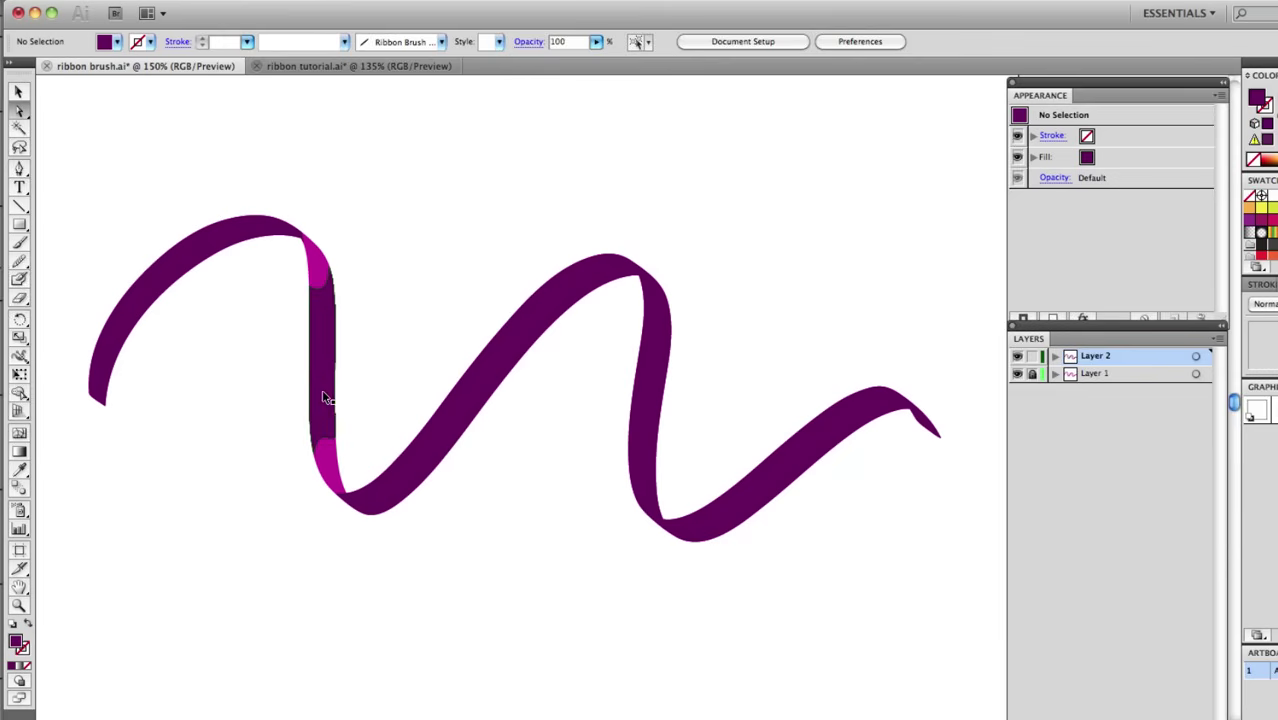
click(325, 401)
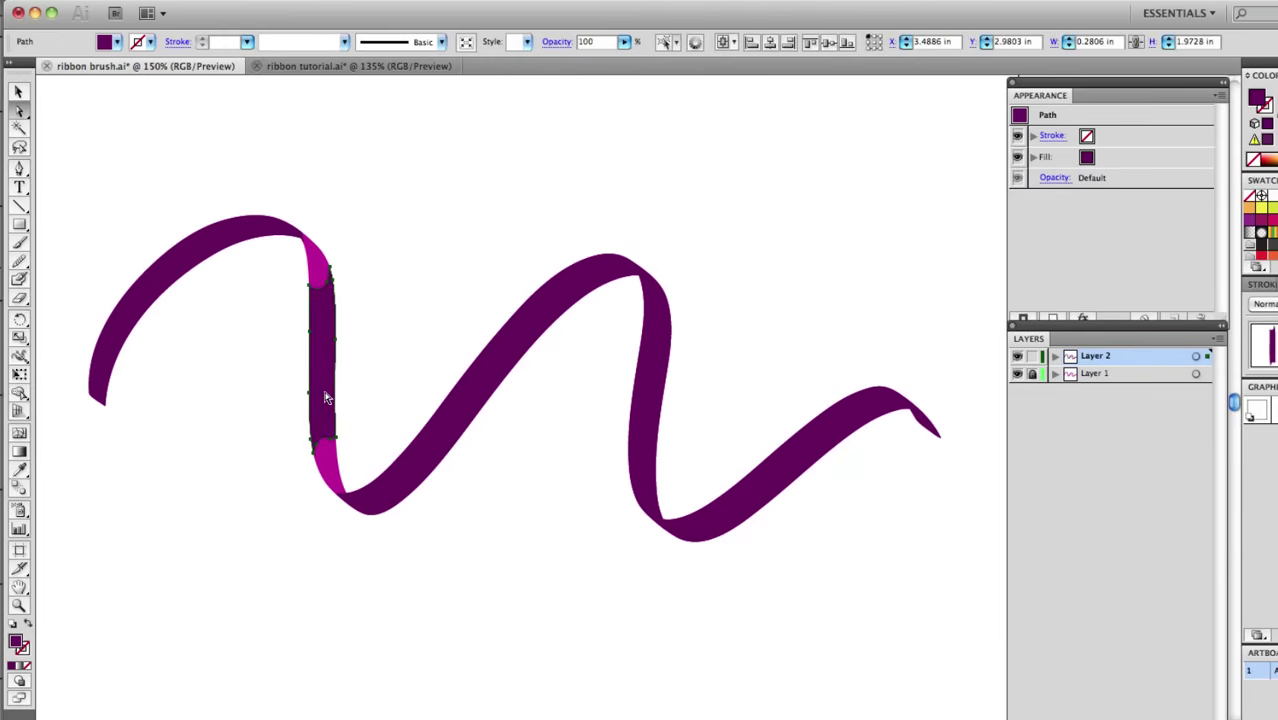
key(super+shift+a)
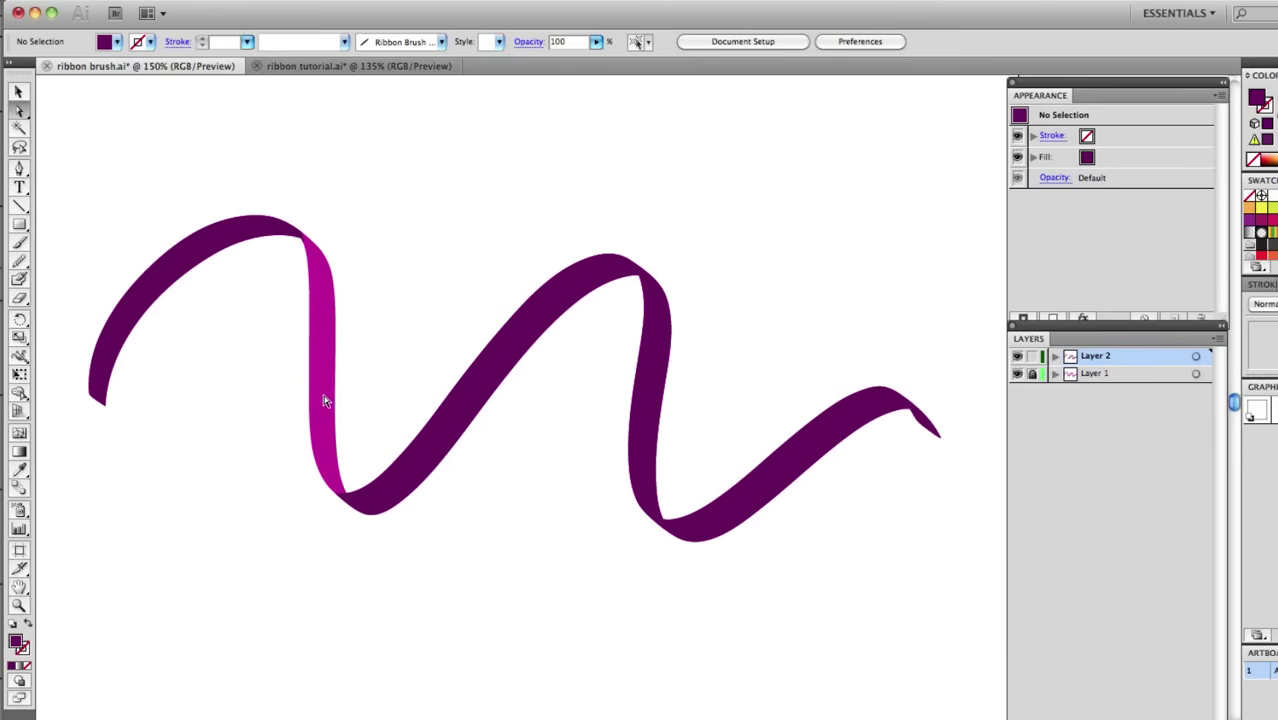
Erase a fold into the second bend, delete its dark piece, and erase the dark tail tip
key(shift+e)
drag(636, 285, 685, 318)
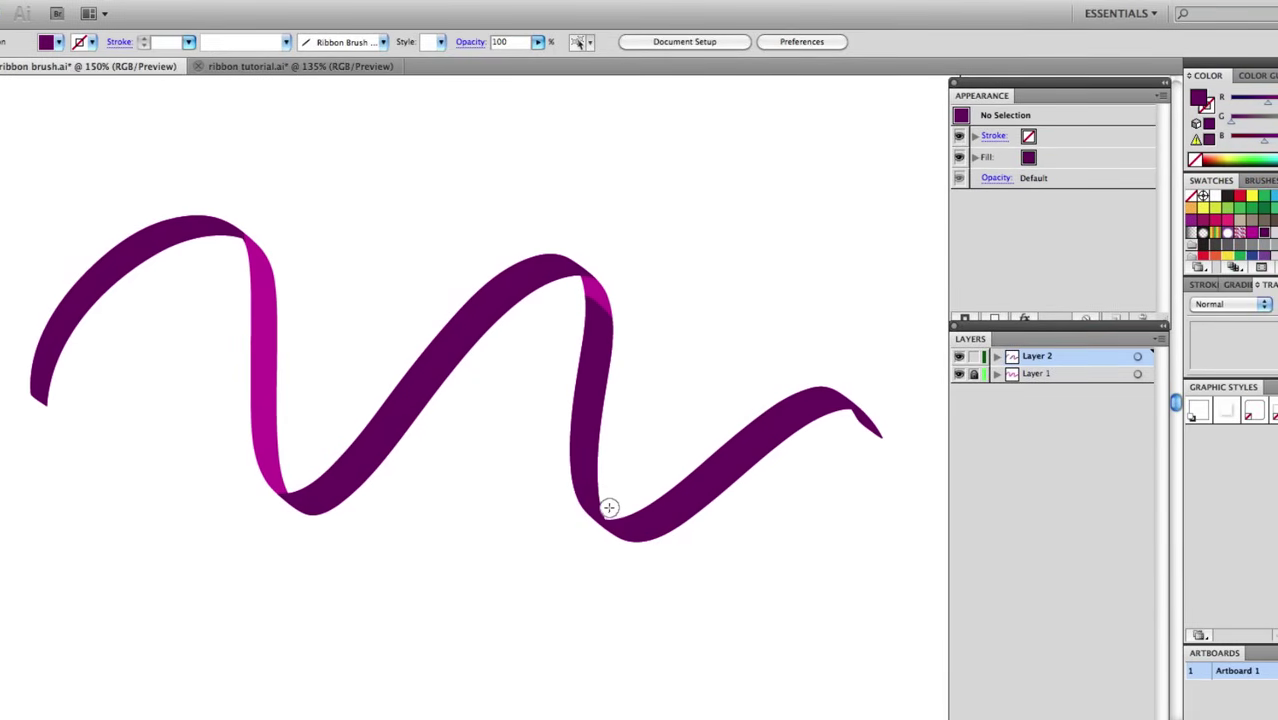
click(597, 400)
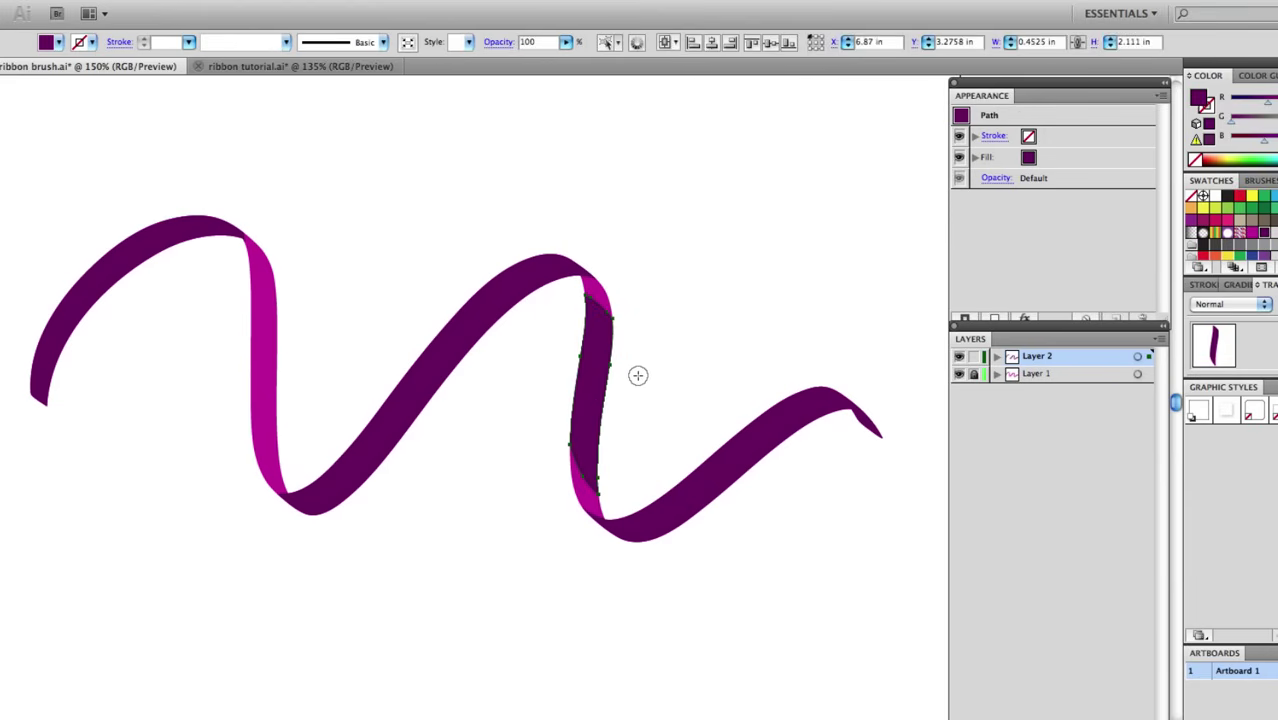
key(Delete)
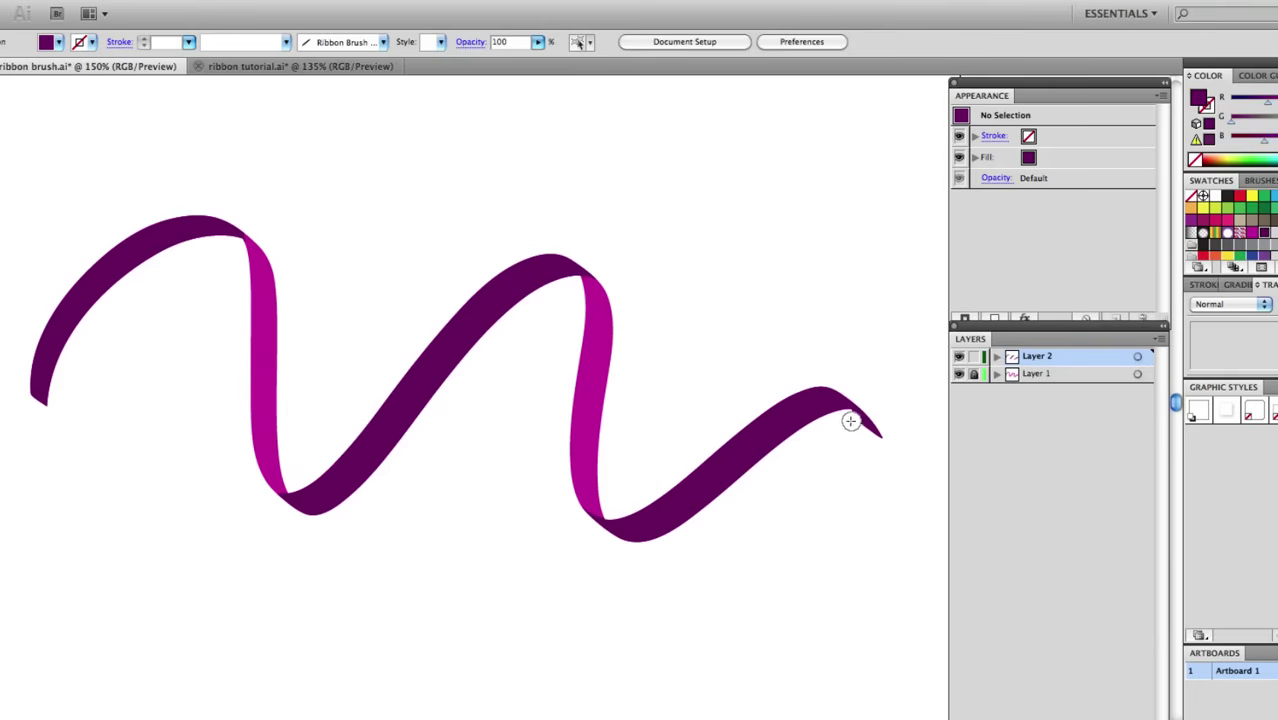
drag(858, 421, 886, 450)
click(959, 357)
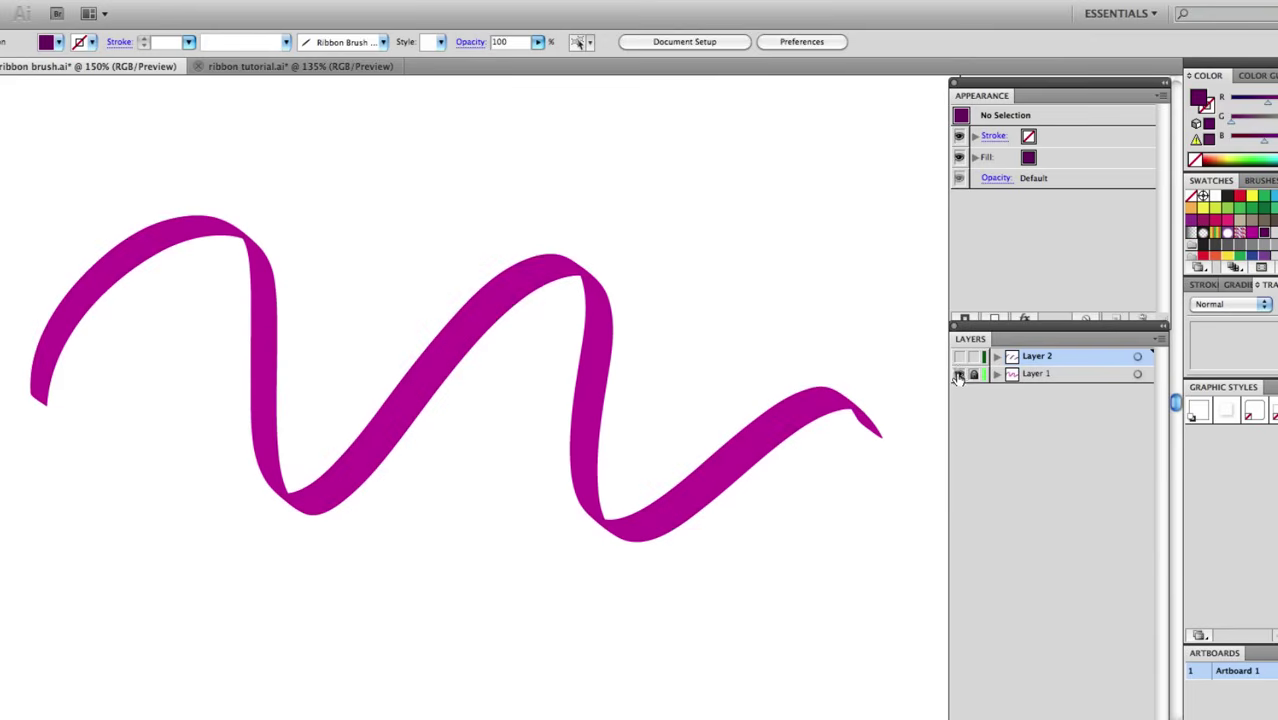
click(959, 374)
click(959, 357)
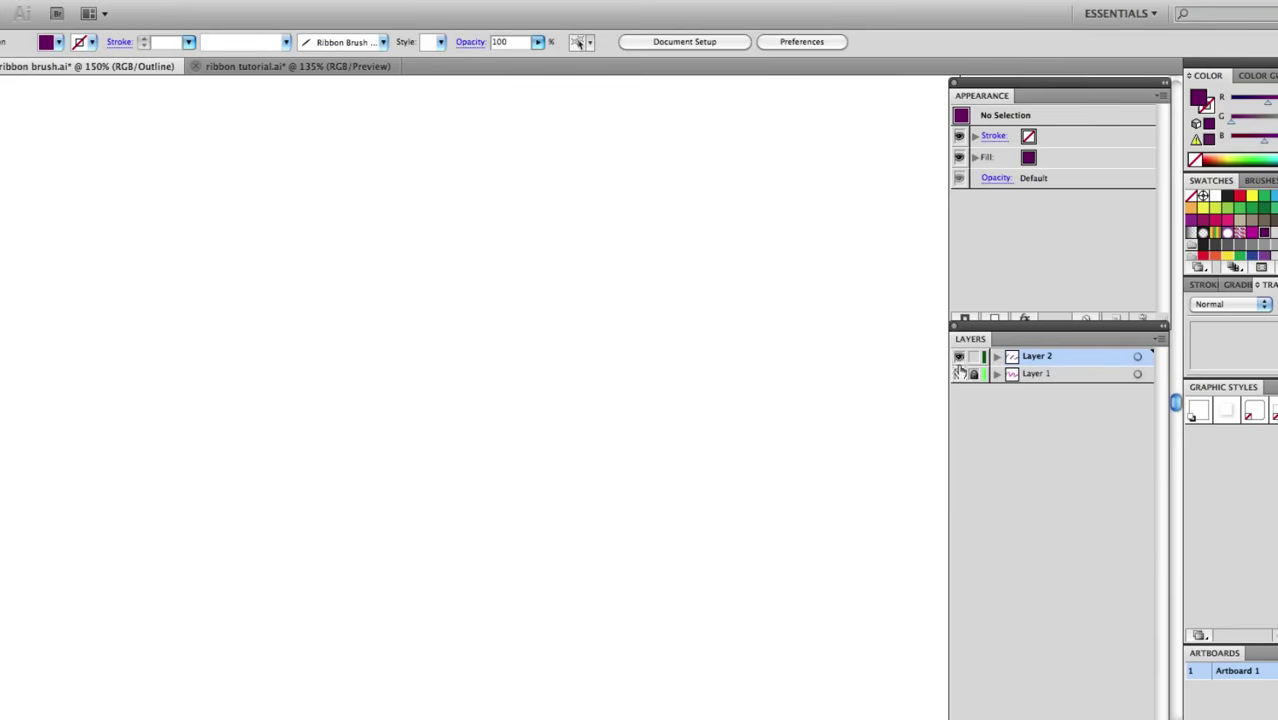
click(959, 374)
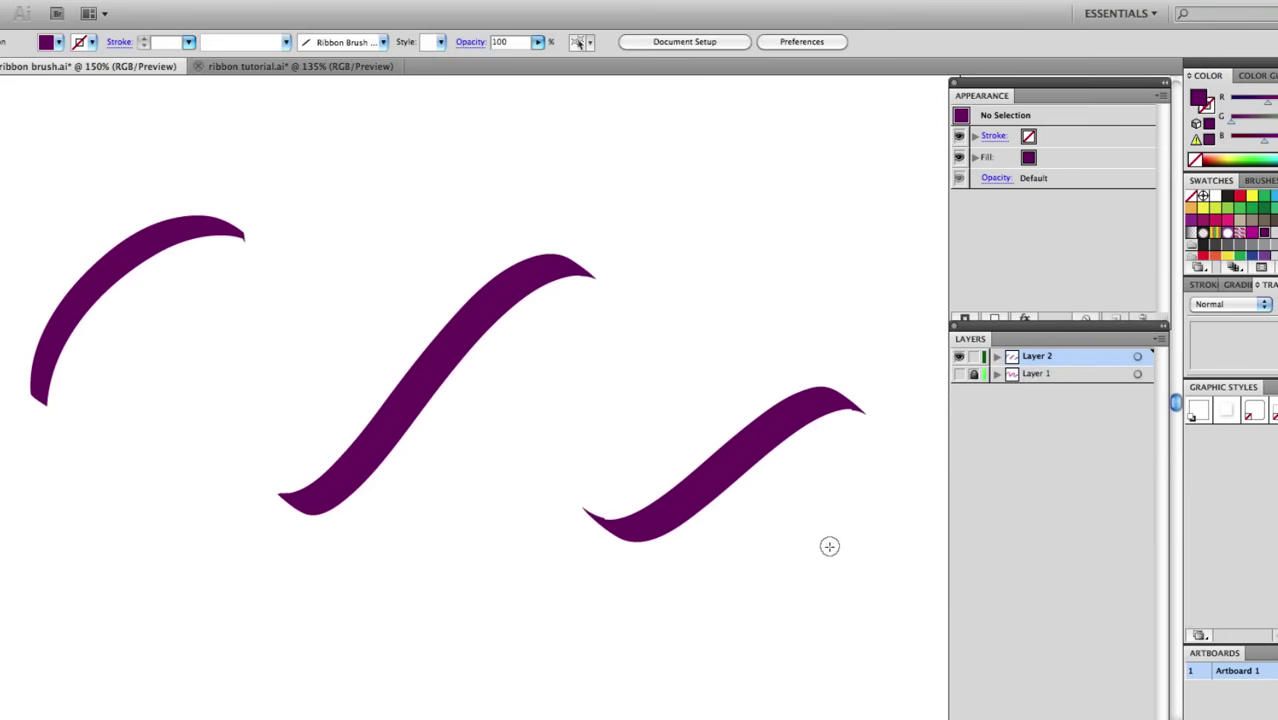
click(959, 357)
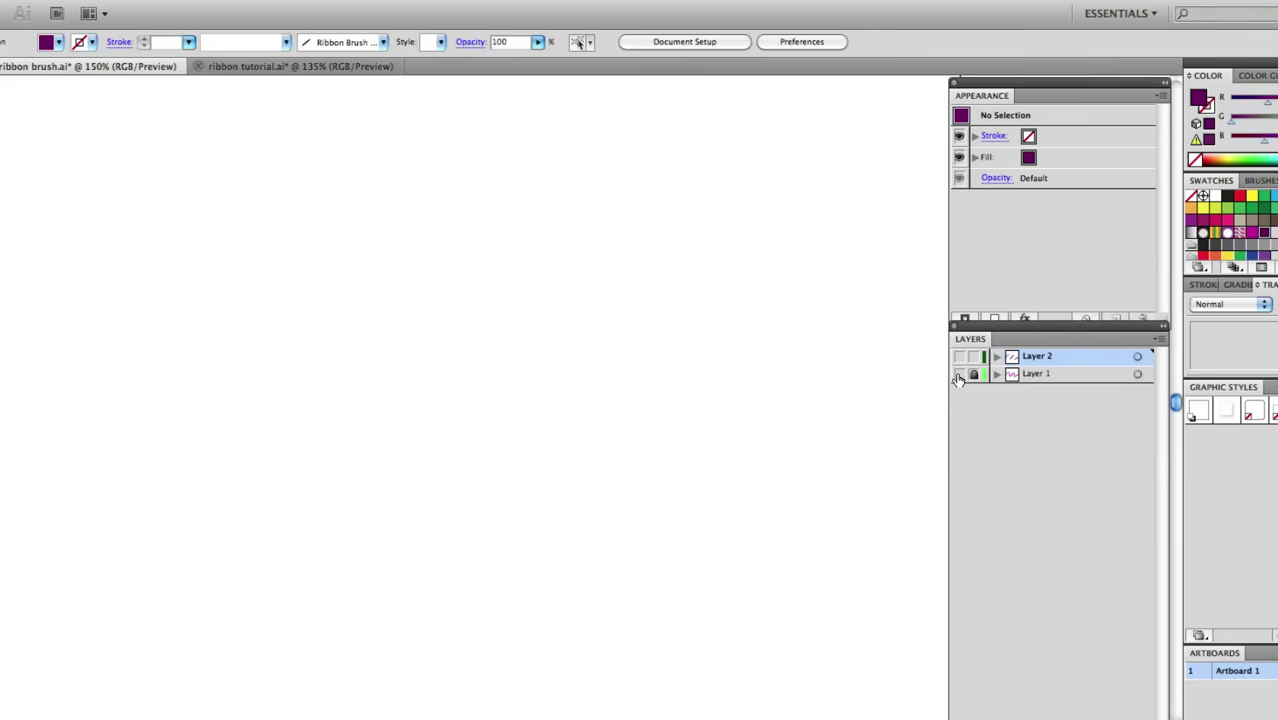
click(959, 374)
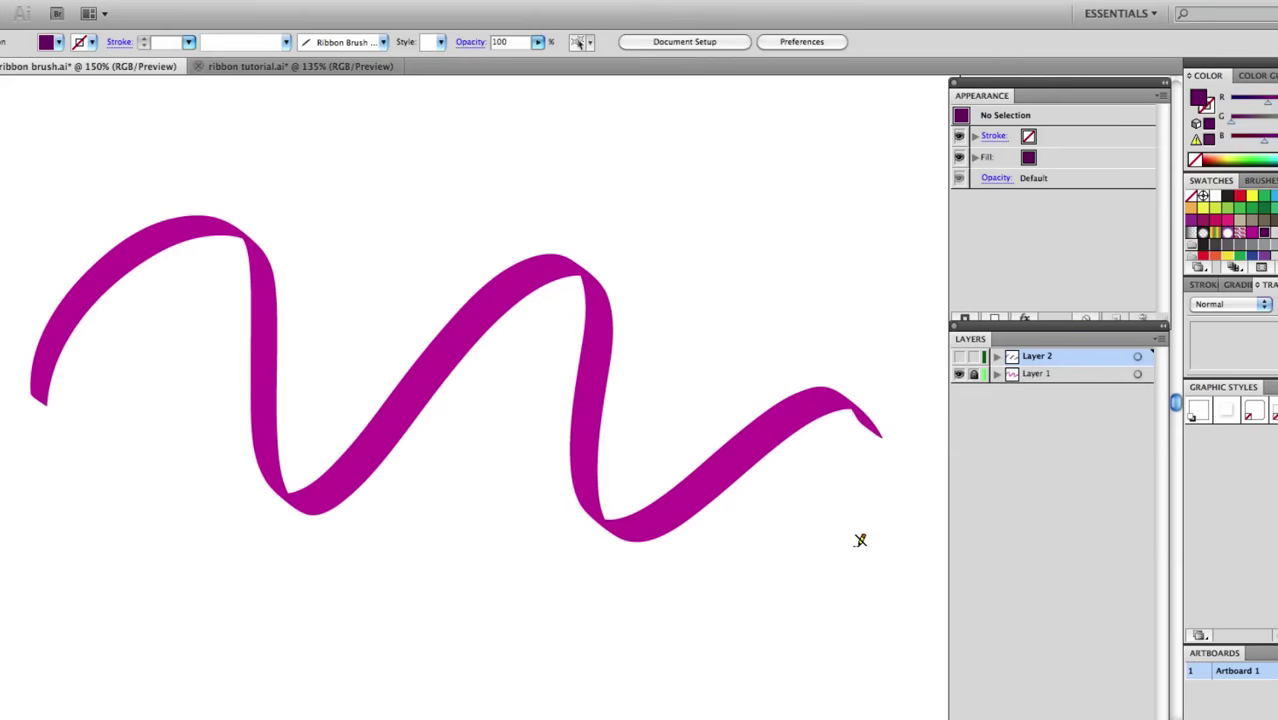
click(959, 357)
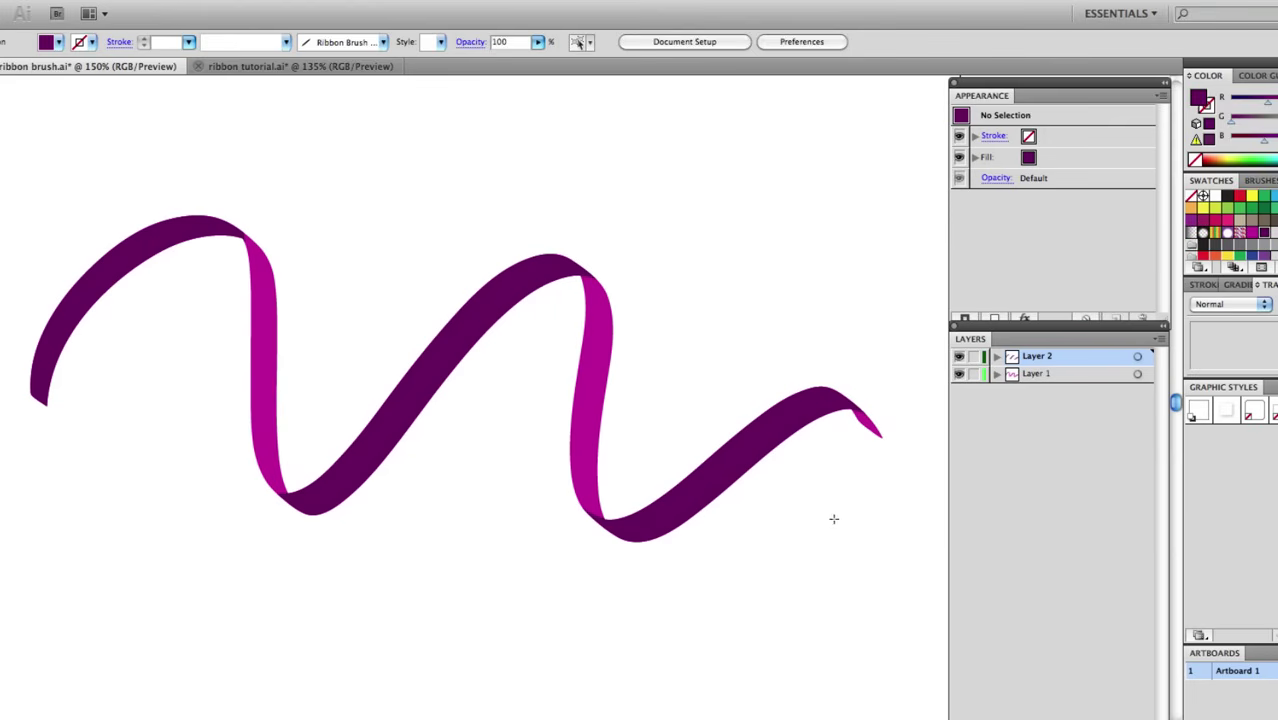
Live Paint the ribbon faces, both magenta twists and the tip dark purple, then select the ribbon group
drag(33, 177, 895, 605)
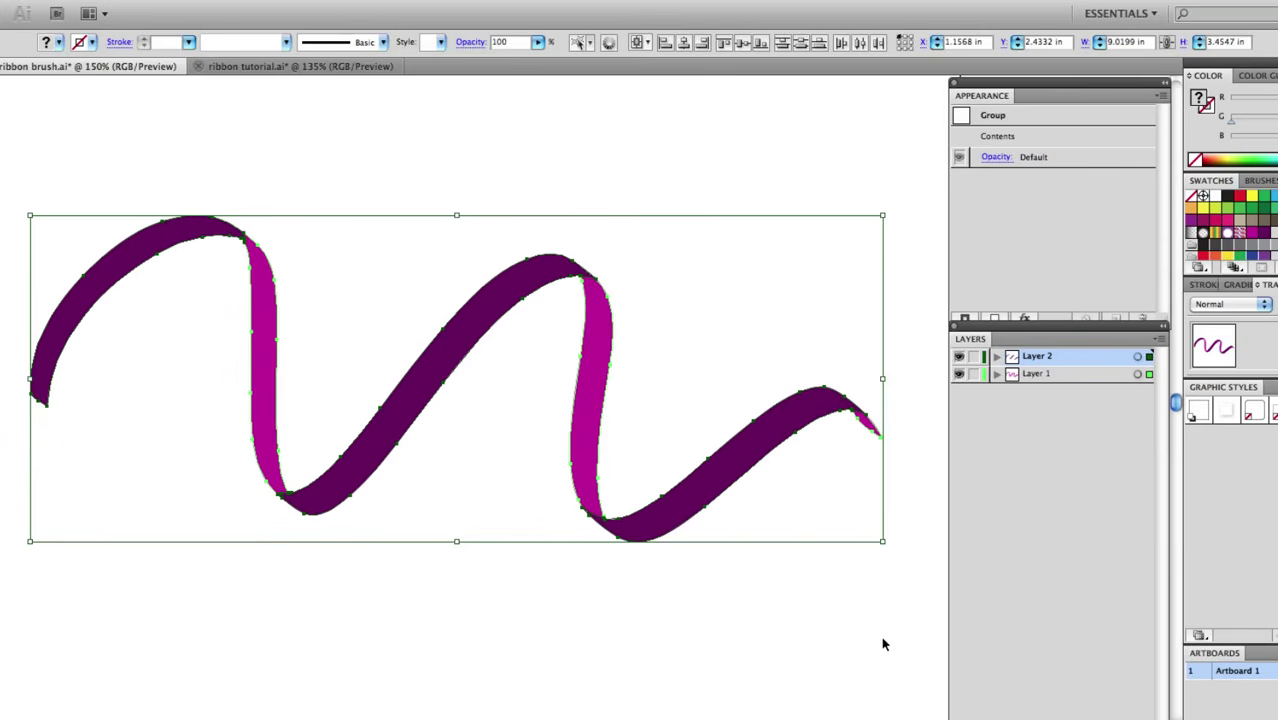
key(shift+super+b)
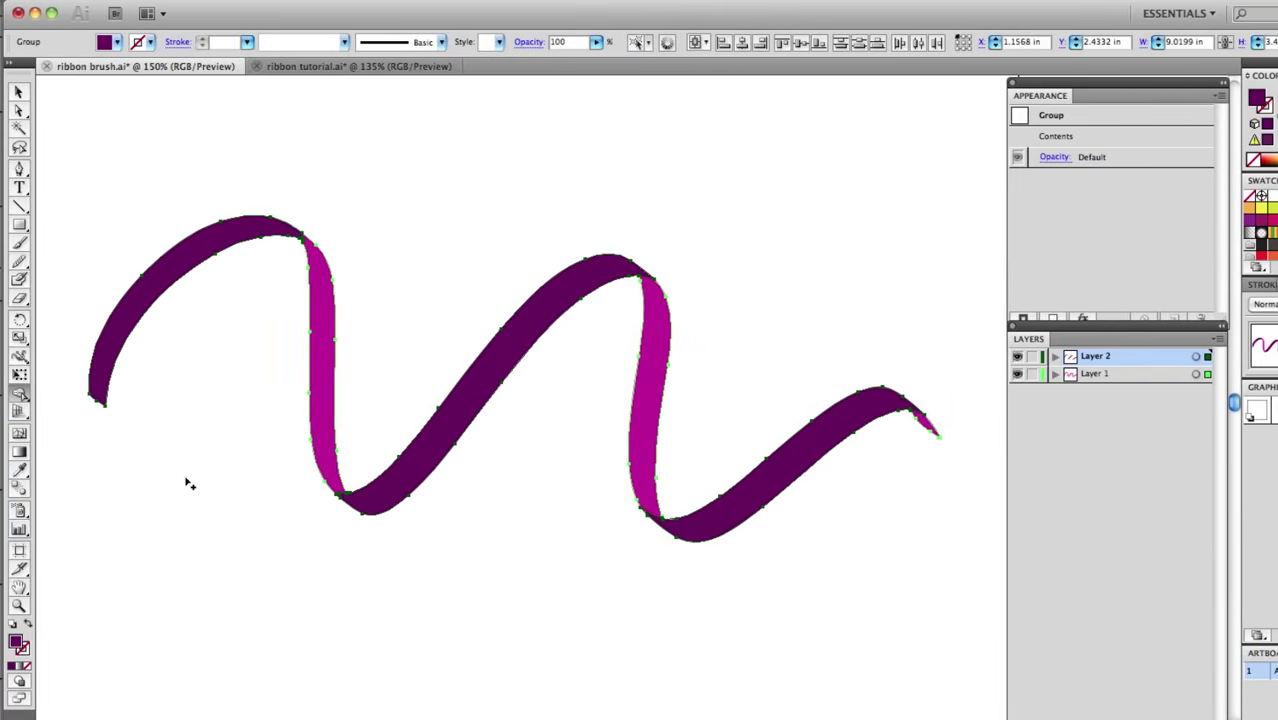
click(196, 256)
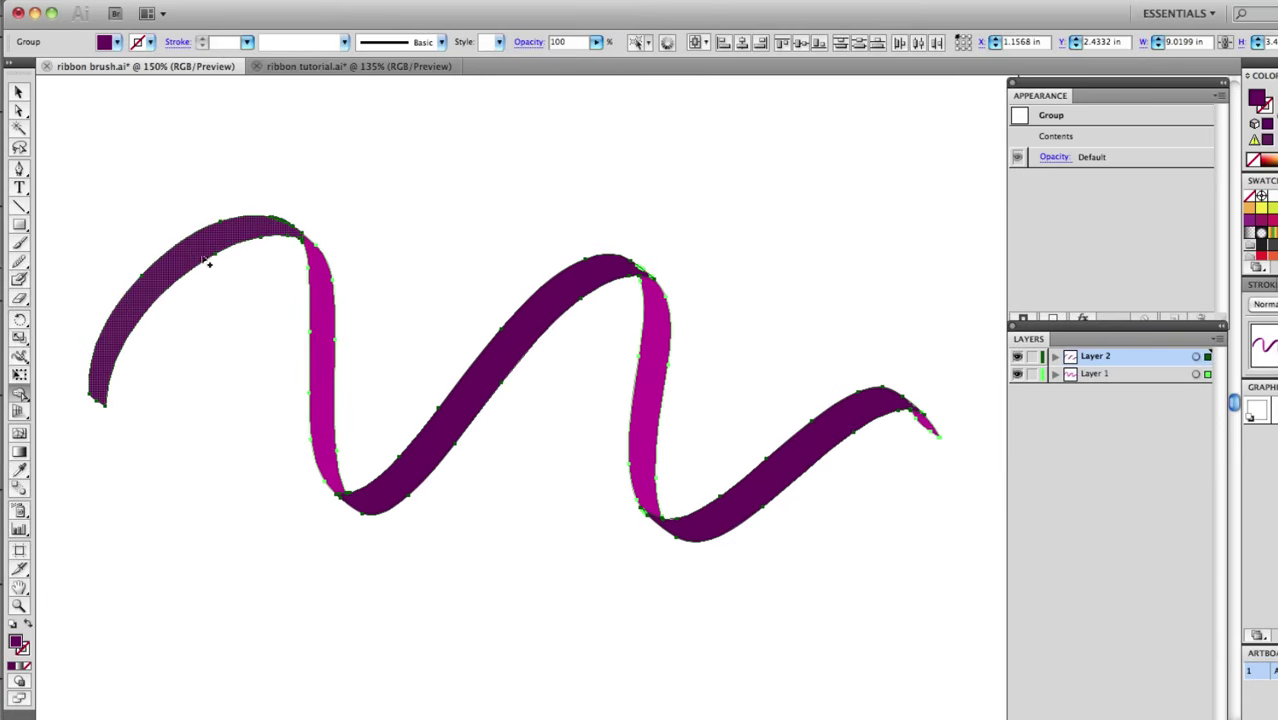
click(327, 374)
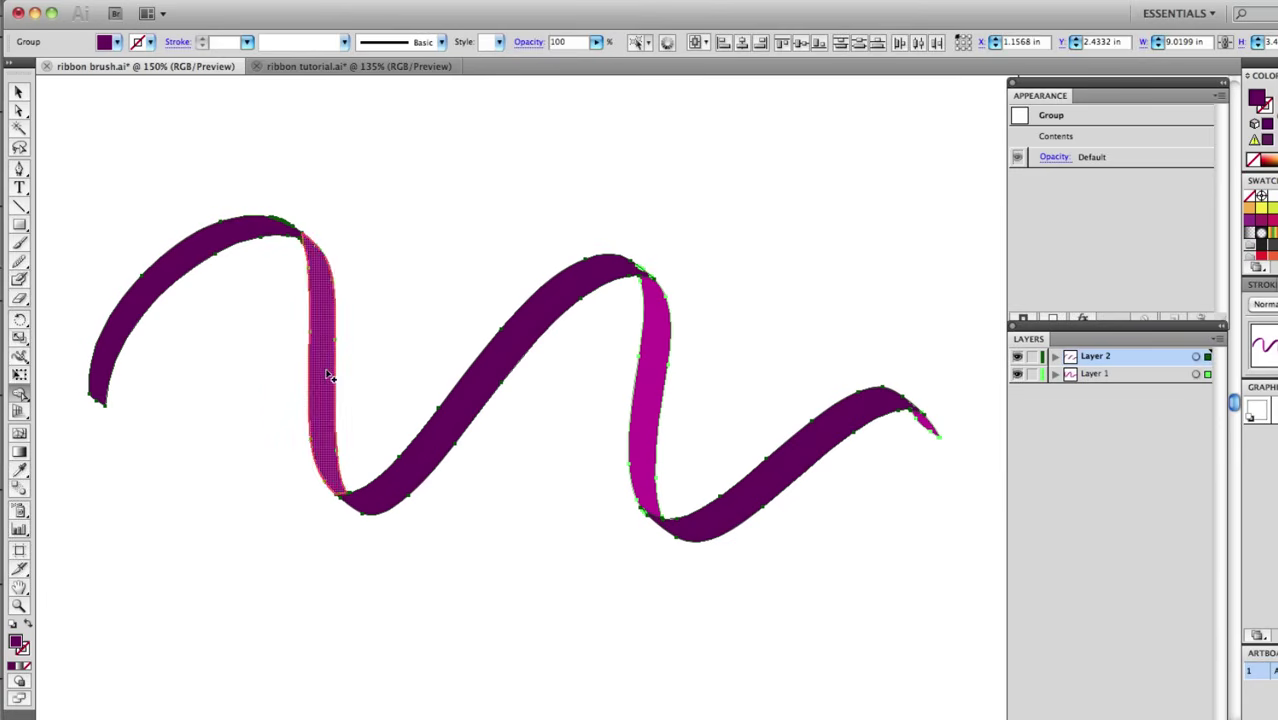
click(440, 450)
click(650, 407)
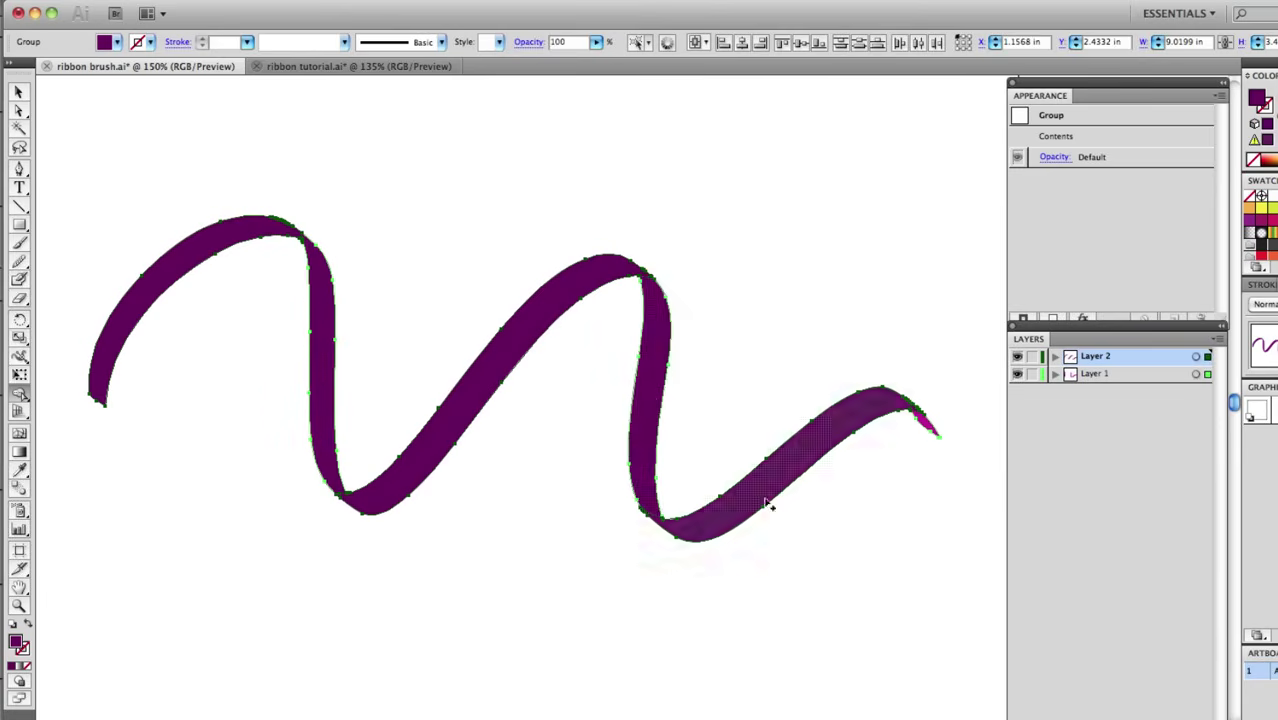
click(863, 432)
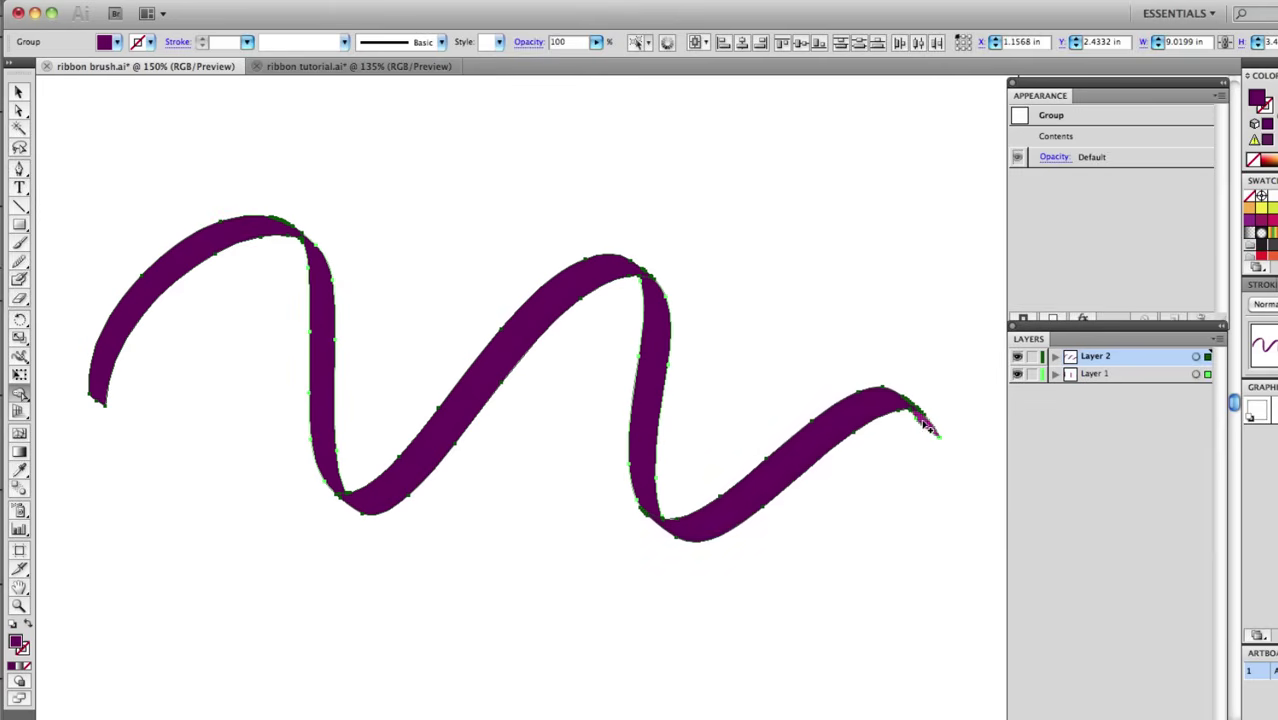
click(928, 428)
click(908, 490)
click(883, 414)
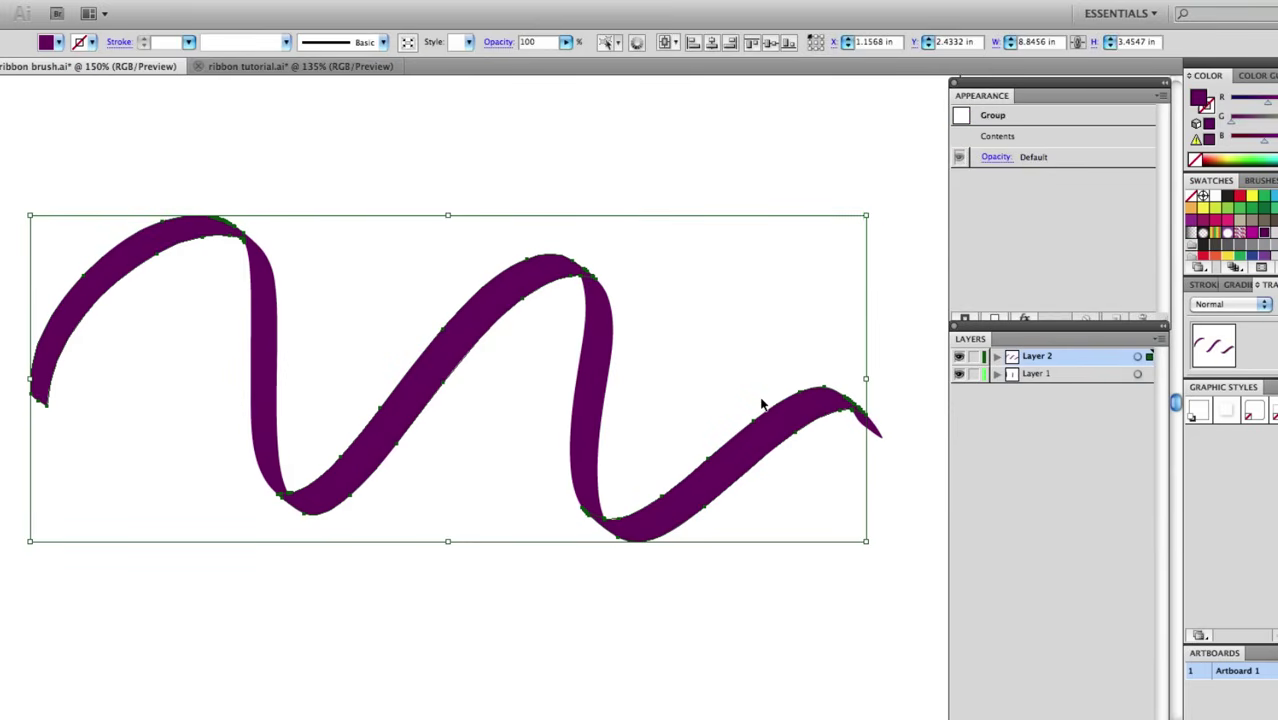
Ungroup the ribbon and nudge the right-hand piece up and back into place
key(super+shift+g)
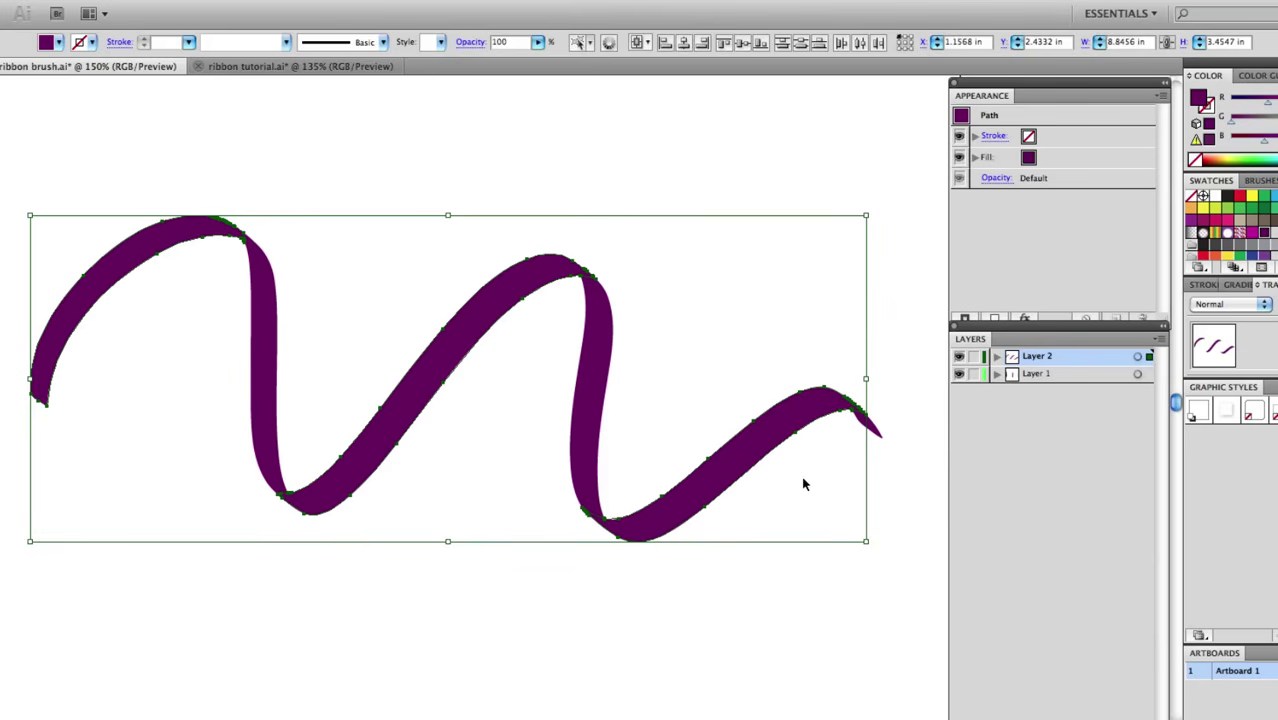
click(784, 489)
click(783, 449)
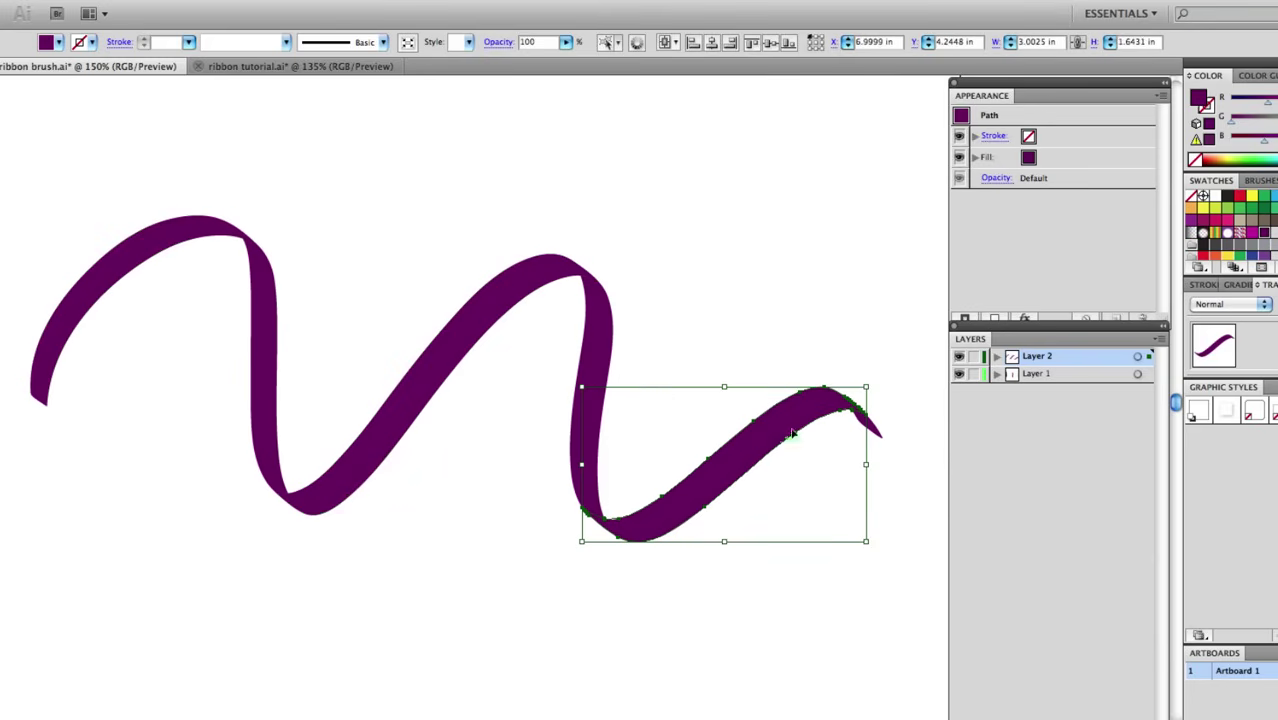
key(shift+Up)
key(shift+Down)
key(shift+Down)
Ungroup the Layer 1 twist pieces and fill both vertical twists magenta
click(612, 336)
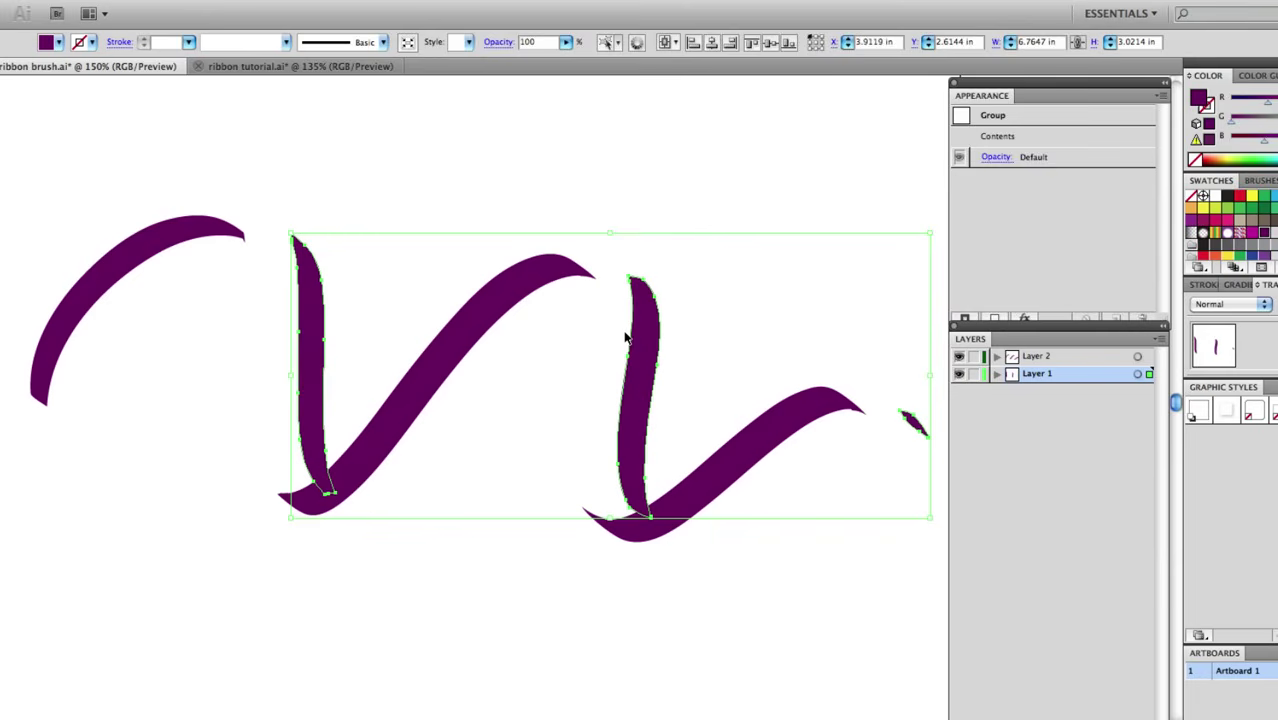
key(shift+Left)
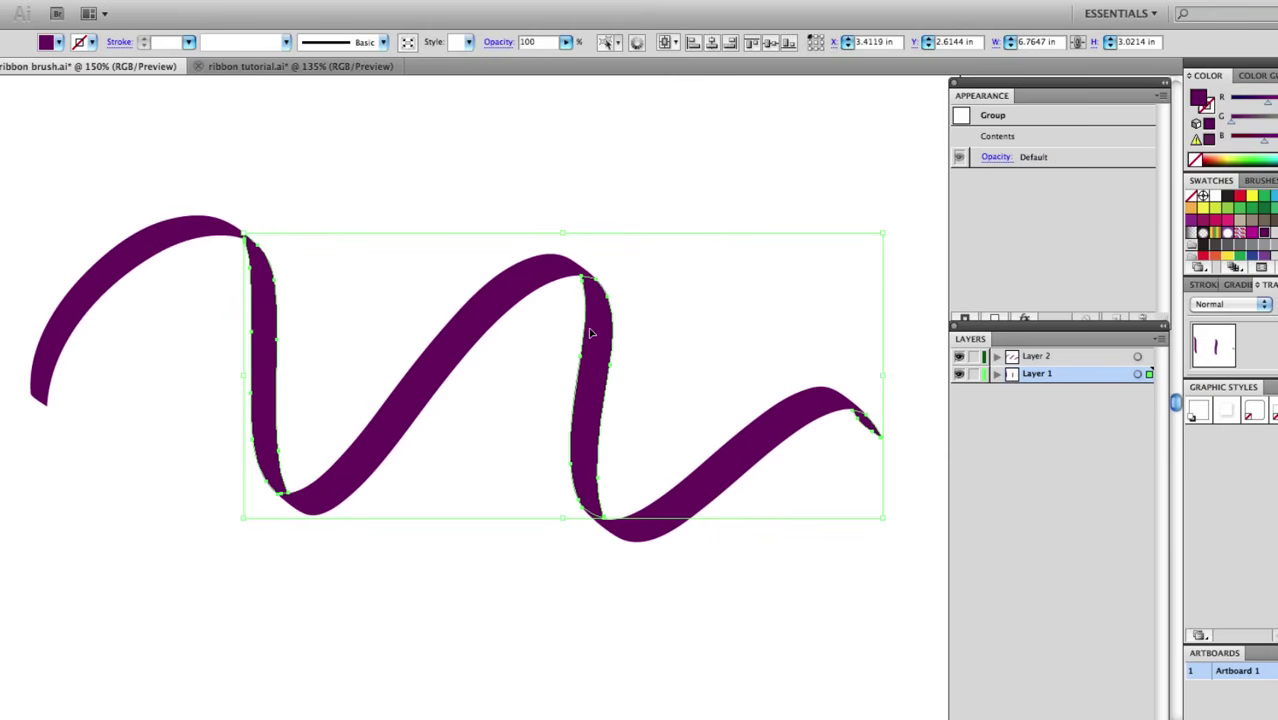
key(super+shift+g)
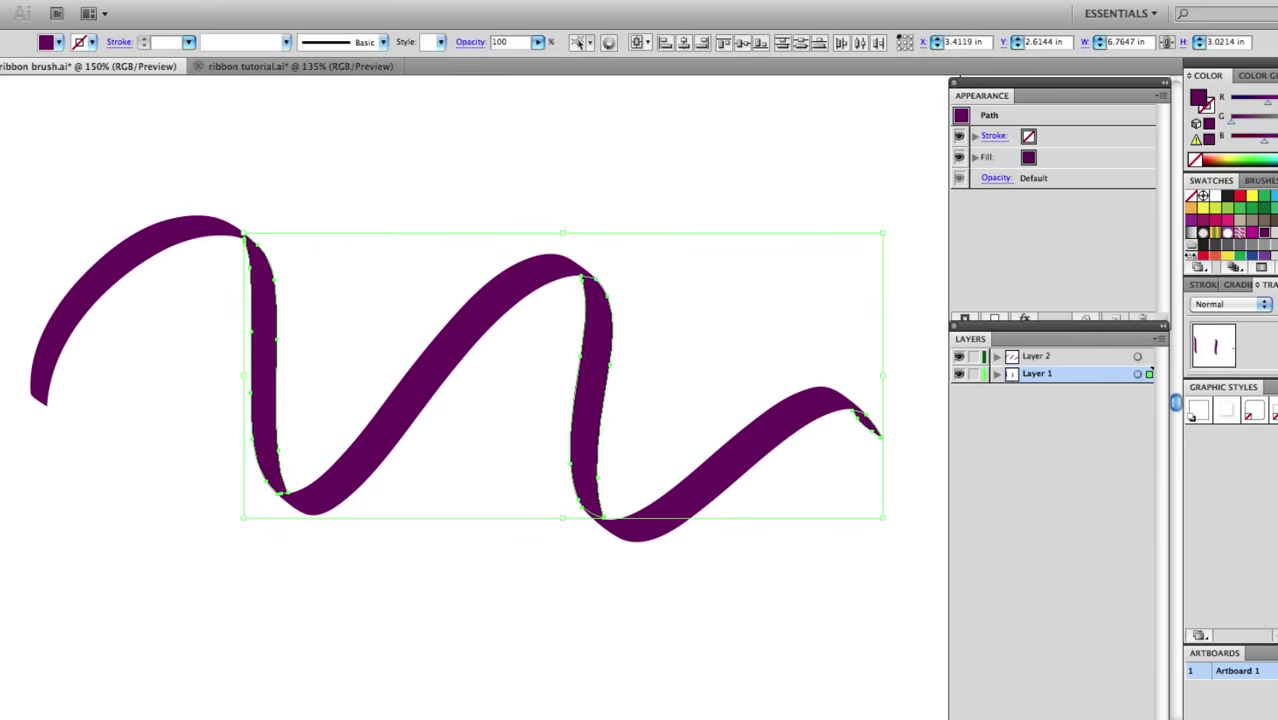
click(1250, 234)
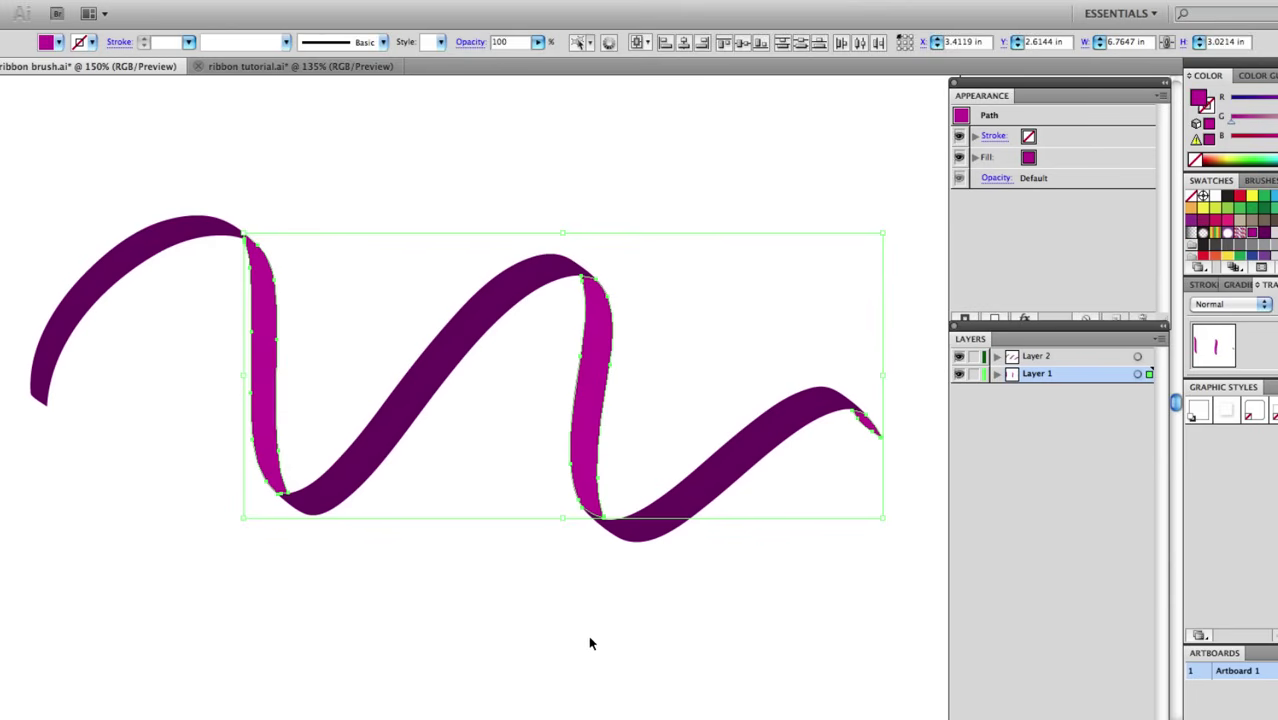